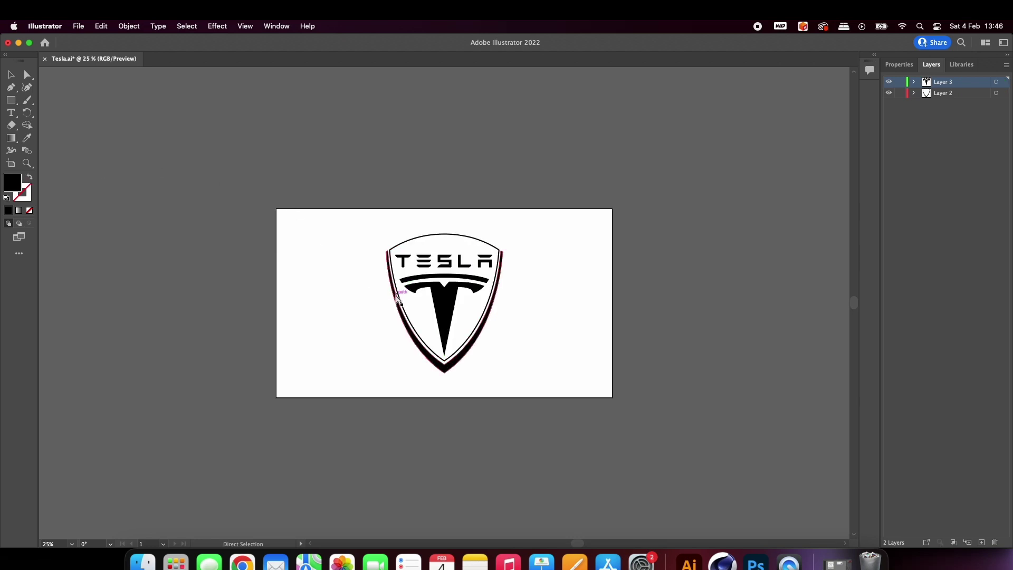
# Save the Tesla logo as Tesla.ai in the 3D Chrome logo tutorial folder in Illustrator 2020 format, replacing the existing file
pyautogui.press('super+equal')
pyautogui.press('super+equal')
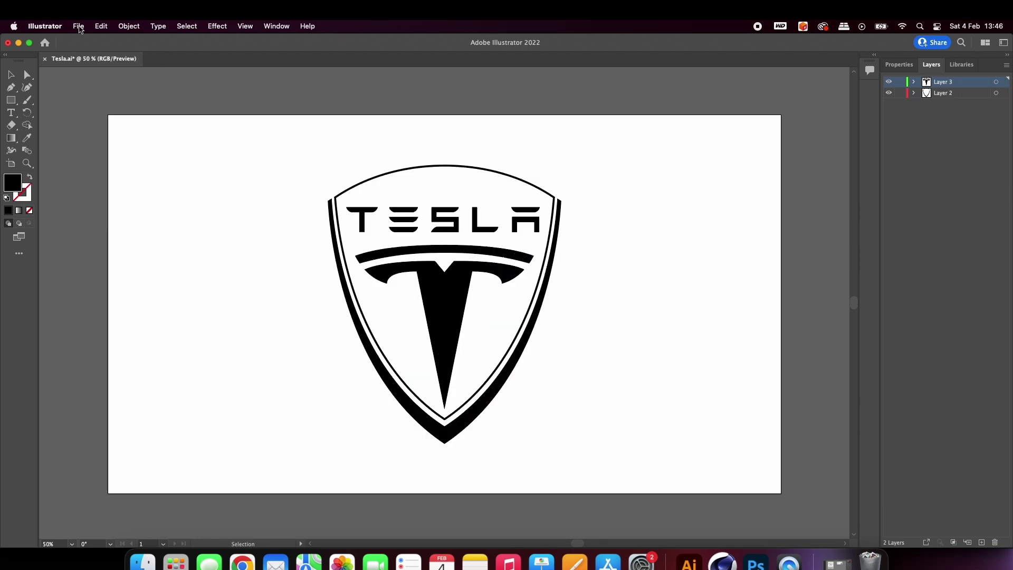
pyautogui.click(78, 26)
pyautogui.click(108, 145)
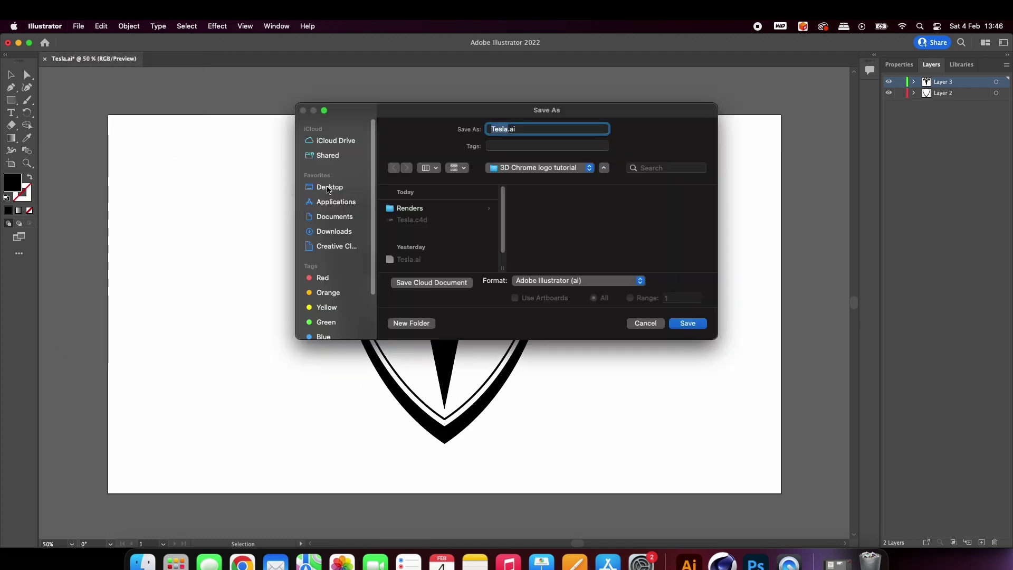
pyautogui.click(700, 326)
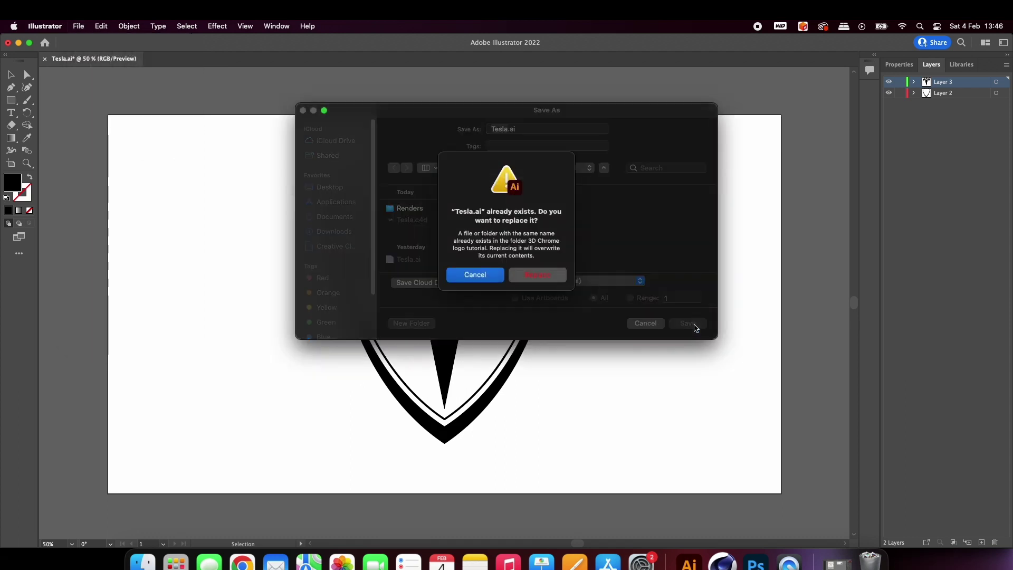
pyautogui.click(542, 276)
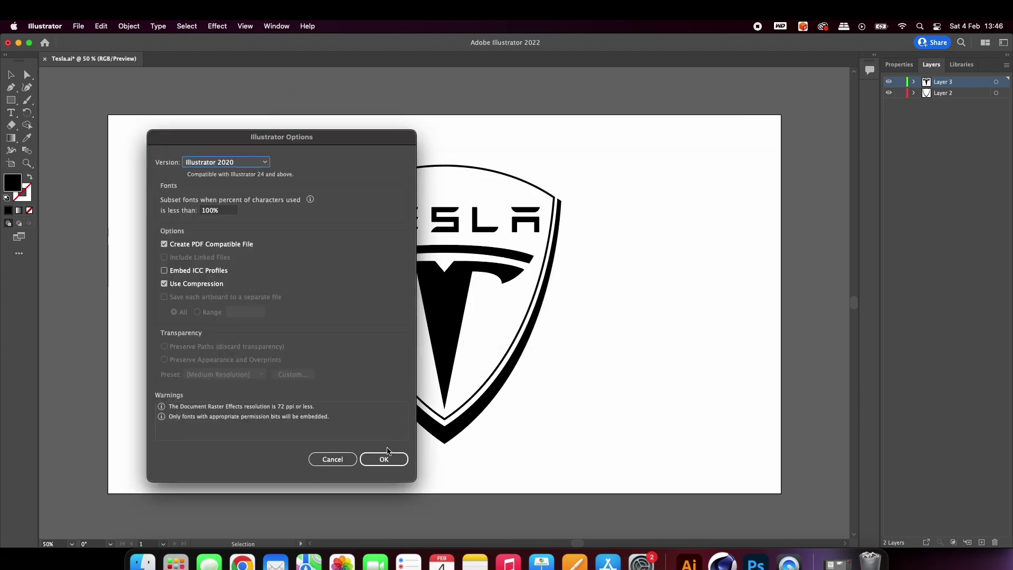
pyautogui.click(385, 459)
# Switch to Cinema 4D and import Tesla.ai from the 3D Chrome logo tutorial folder with CV-ArtSmart Import
pyautogui.click(719, 552)
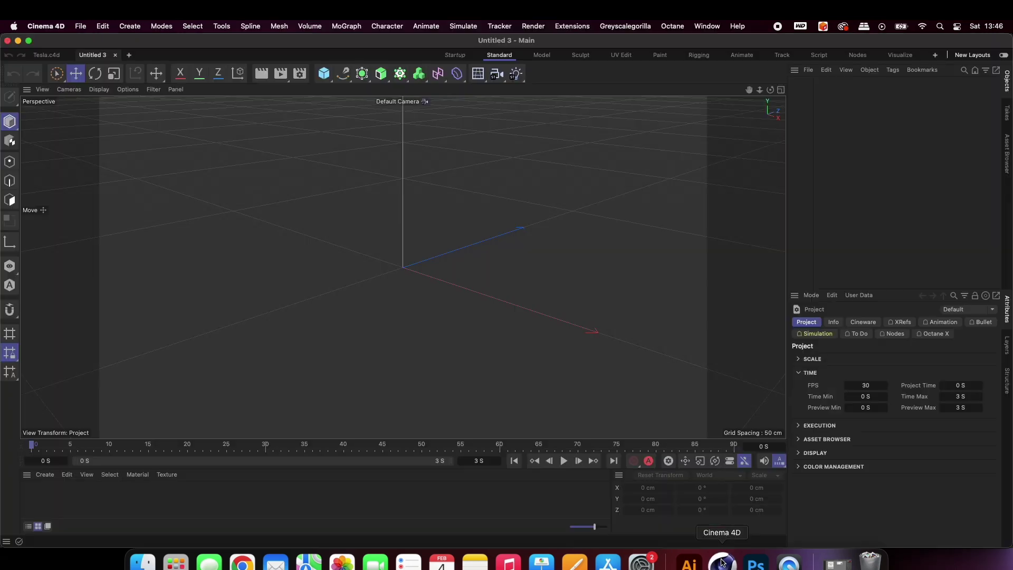
pyautogui.click(573, 25)
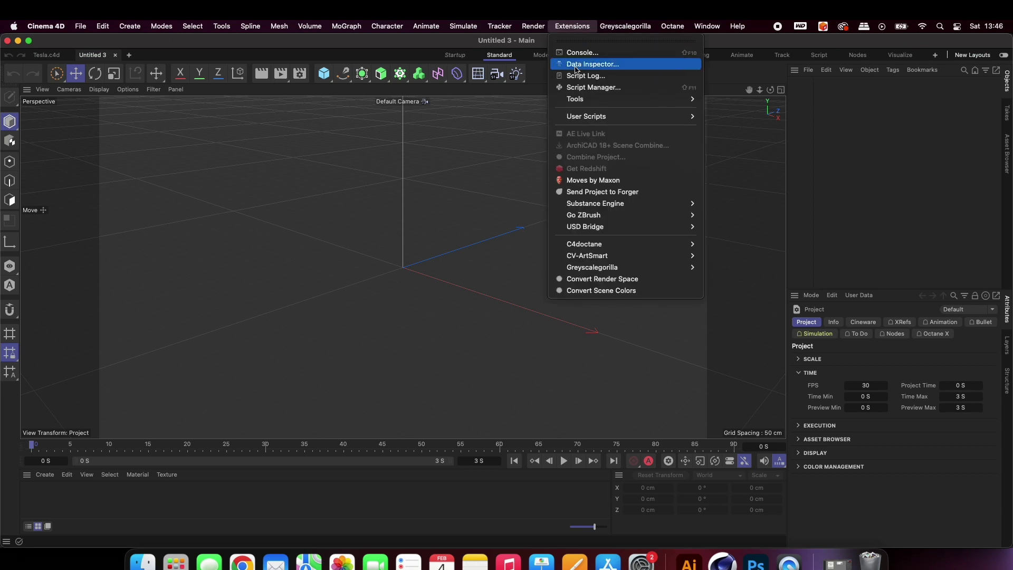
pyautogui.moveTo(604, 258)
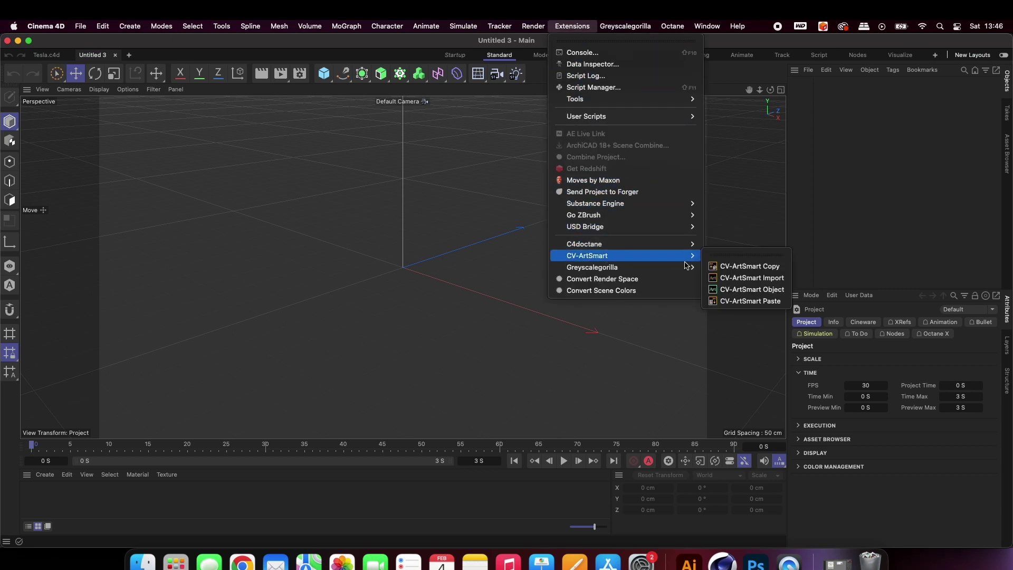
pyautogui.click(739, 280)
pyautogui.click(667, 88)
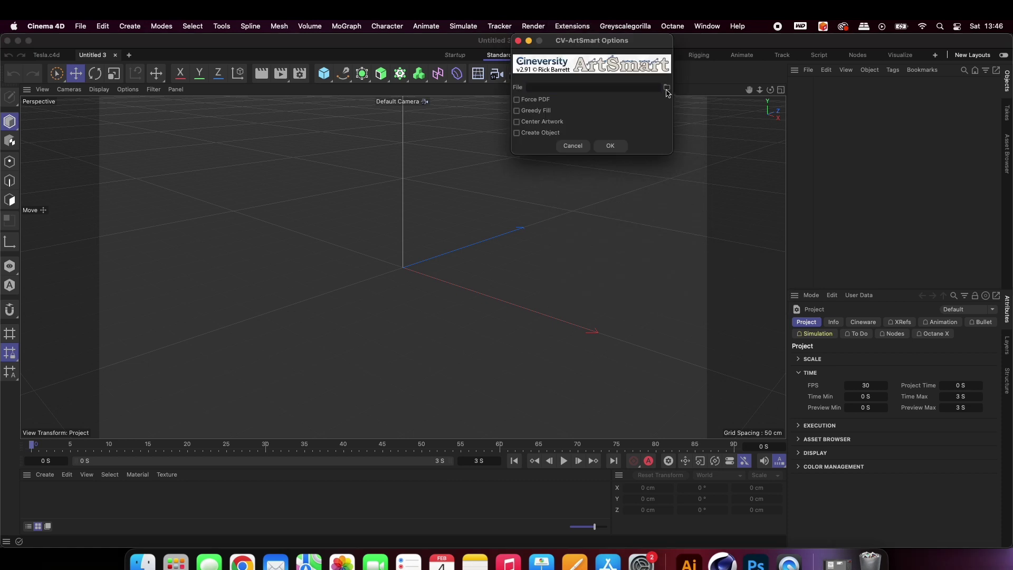
pyautogui.click(668, 136)
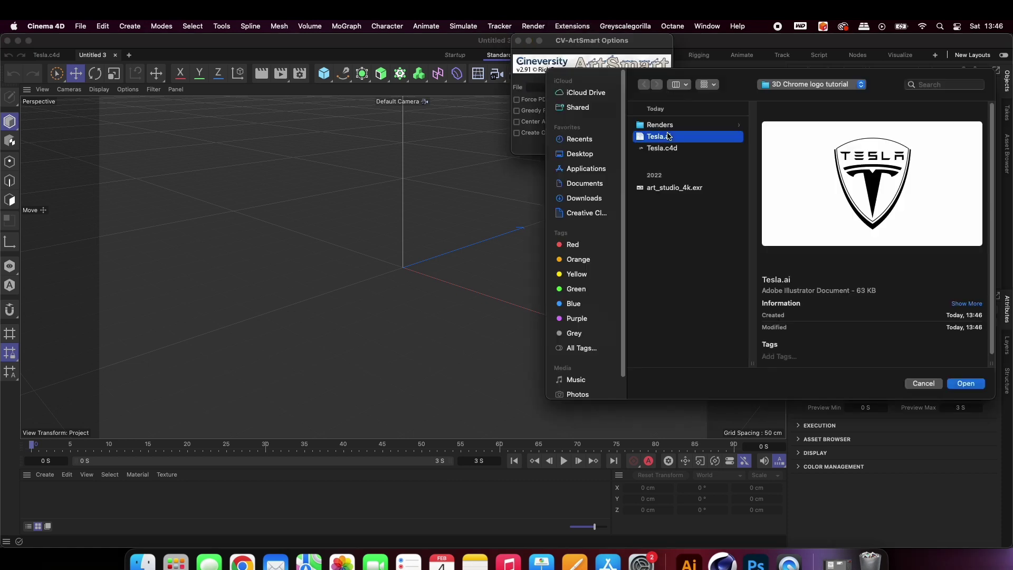
pyautogui.click(965, 384)
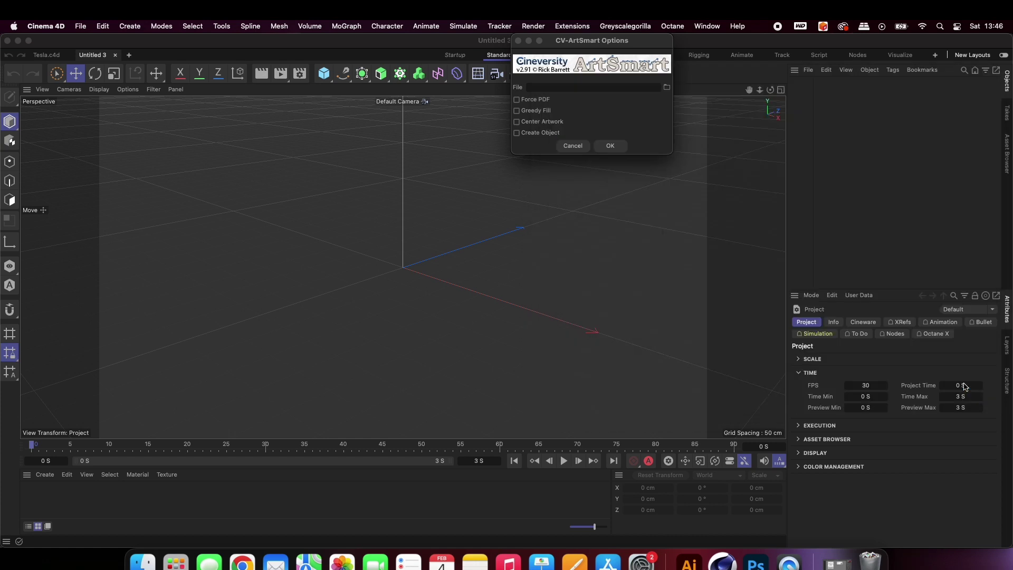
pyautogui.click(619, 148)
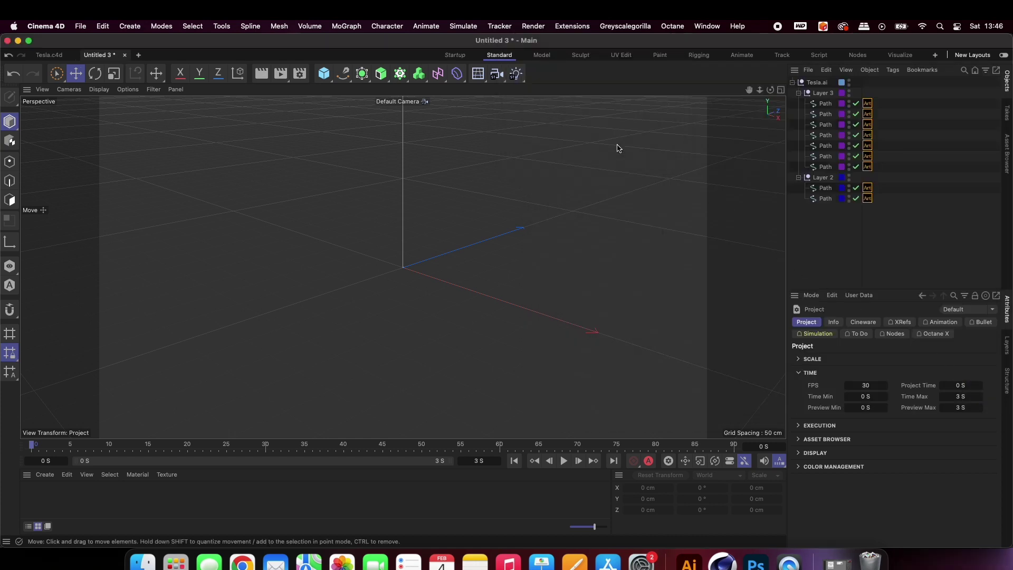
# Nest all nine imported path splines inside a new Extrude object and delete the leftover Tesla.ai group
pyautogui.keyDown('alt'); pyautogui.moveTo(560, 317); pyautogui.dragTo(344, 252); pyautogui.keyUp('alt')
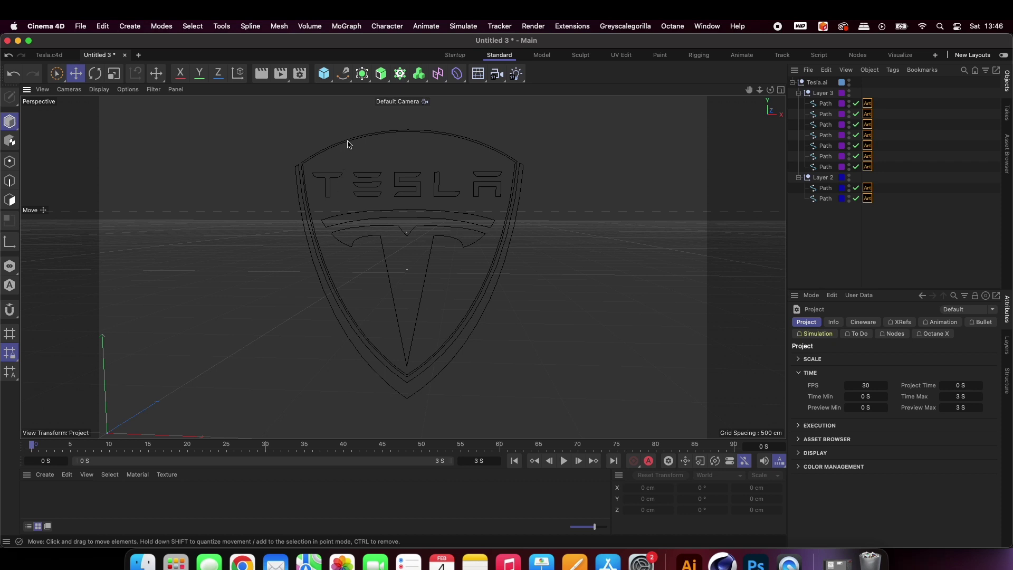
pyautogui.click(381, 74)
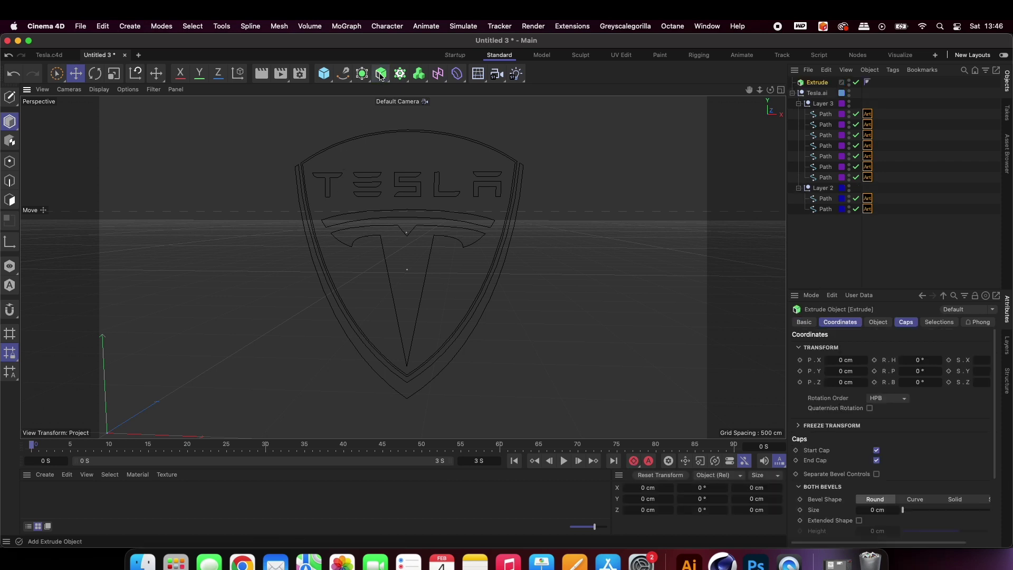
pyautogui.click(826, 115)
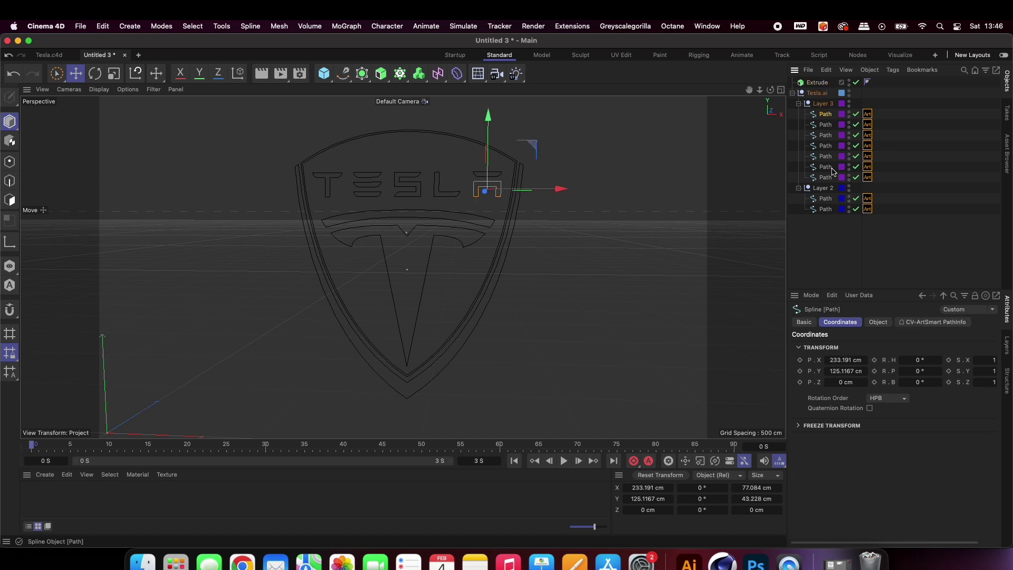
pyautogui.keyDown('shift'); pyautogui.click(826, 209); pyautogui.keyUp('shift')
pyautogui.moveTo(825, 209); pyautogui.dragTo(818, 82)
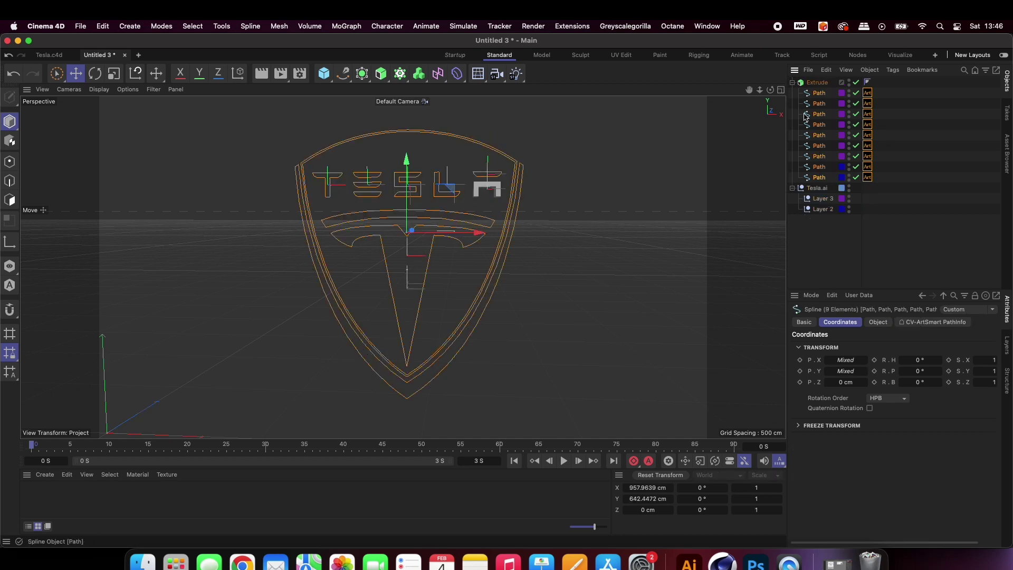
pyautogui.click(819, 189)
pyautogui.press('Delete')
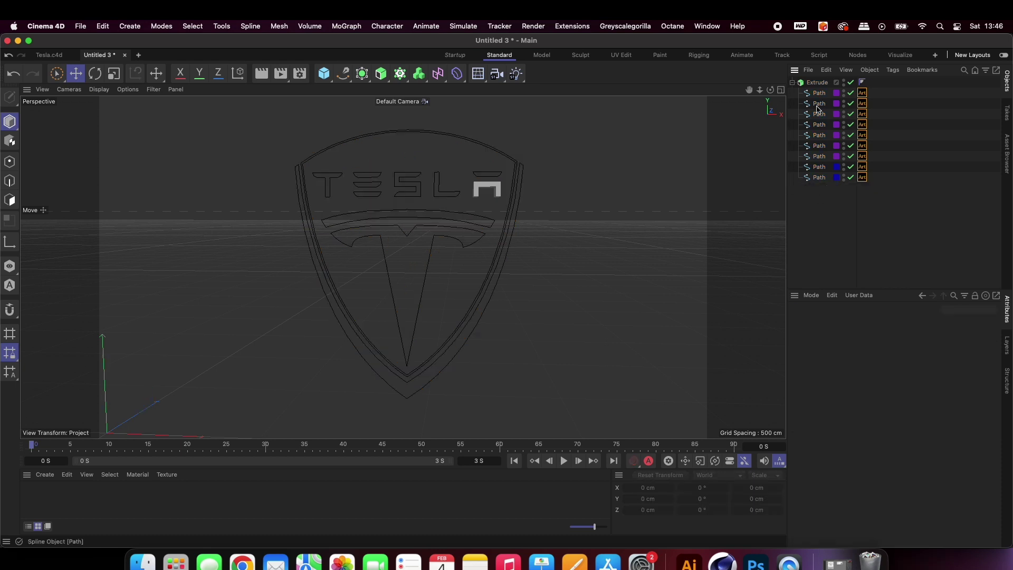
# Enable Hierarchical on the Extrude object and give its caps a small round bevel
pyautogui.click(817, 83)
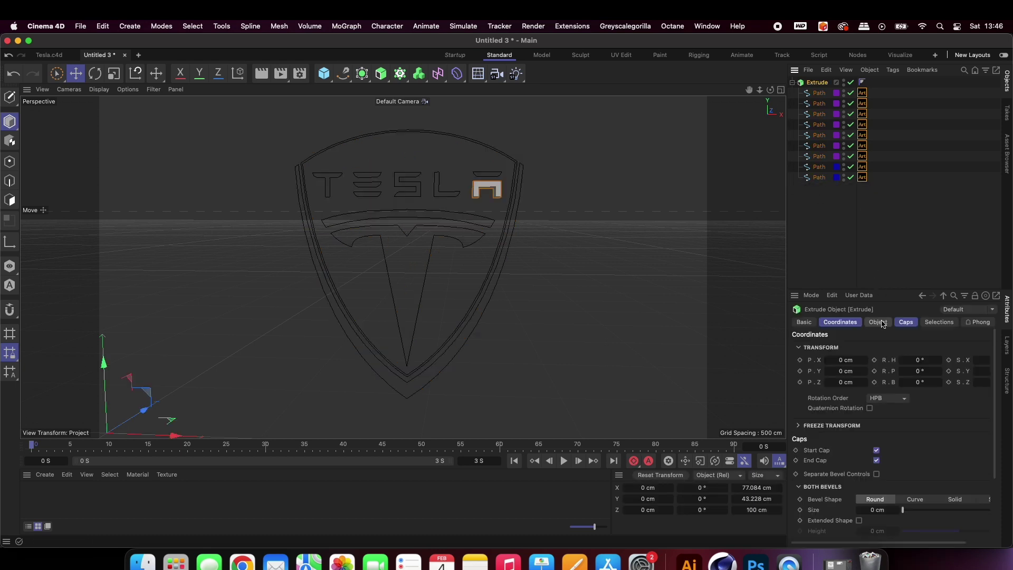
pyautogui.click(879, 322)
pyautogui.click(866, 400)
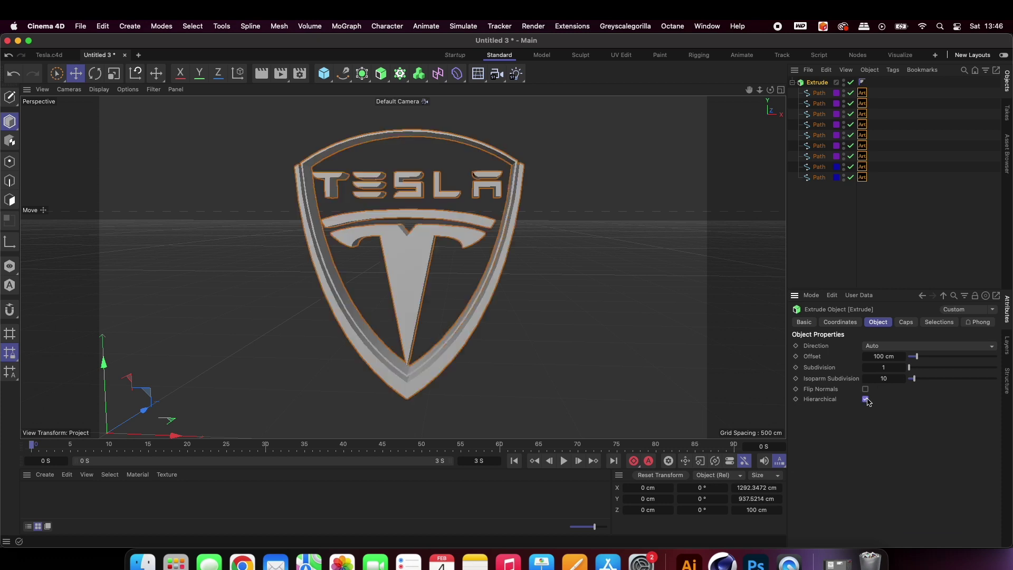
pyautogui.click(906, 323)
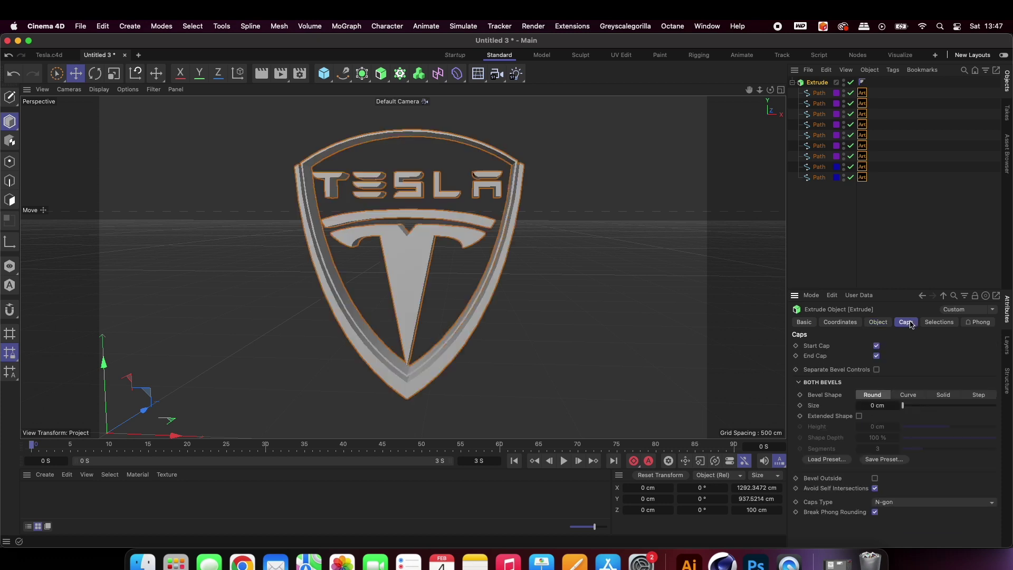
pyautogui.click(884, 402)
pyautogui.click(550, 289)
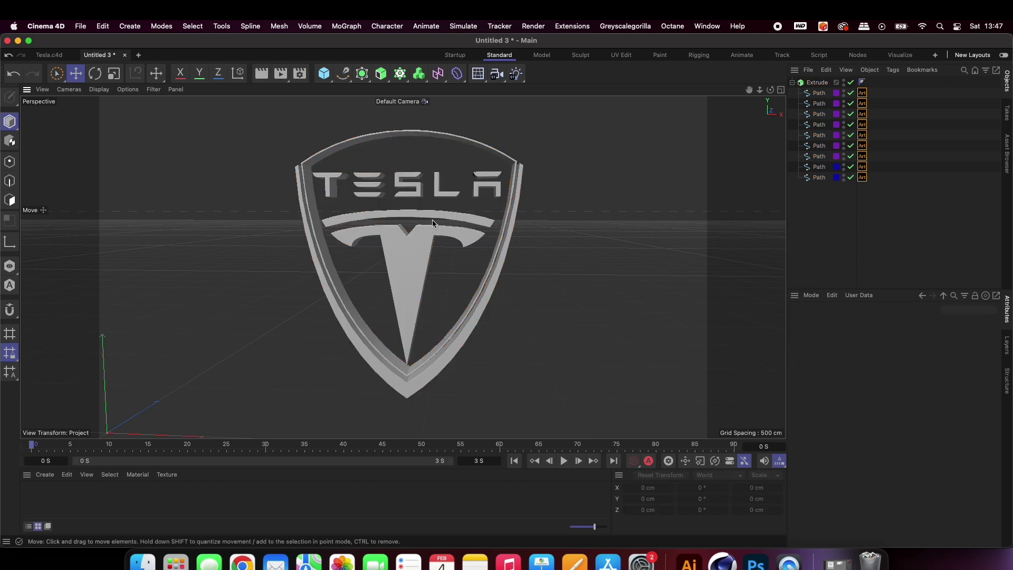
# Set the intermediate points of all nine extruded path splines to Subdivided
pyautogui.scroll(10, 432, 220)
pyautogui.keyDown('alt'); pyautogui.moveTo(432, 221); pyautogui.dragTo(470, 248); pyautogui.keyUp('alt')
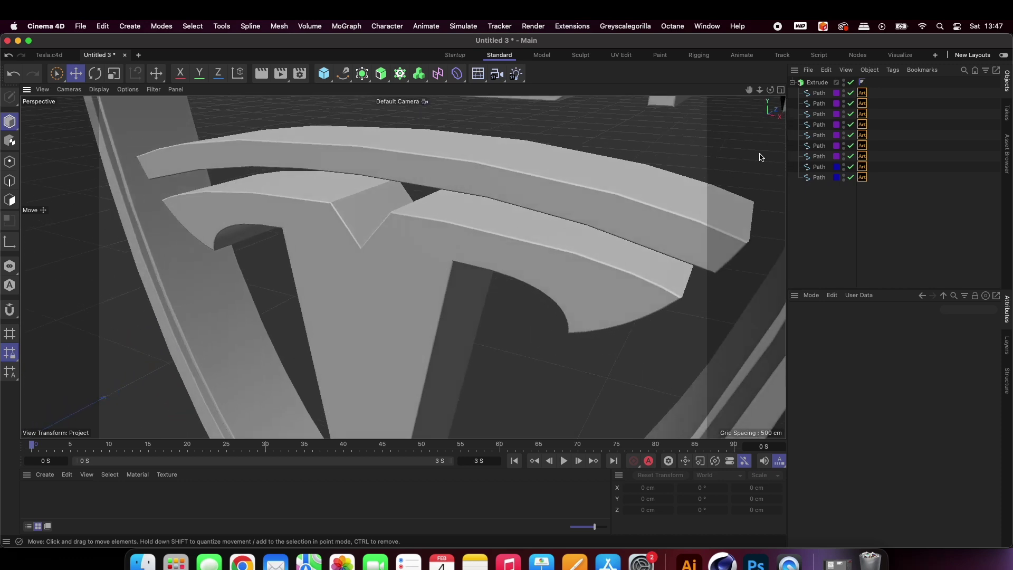
pyautogui.click(820, 93)
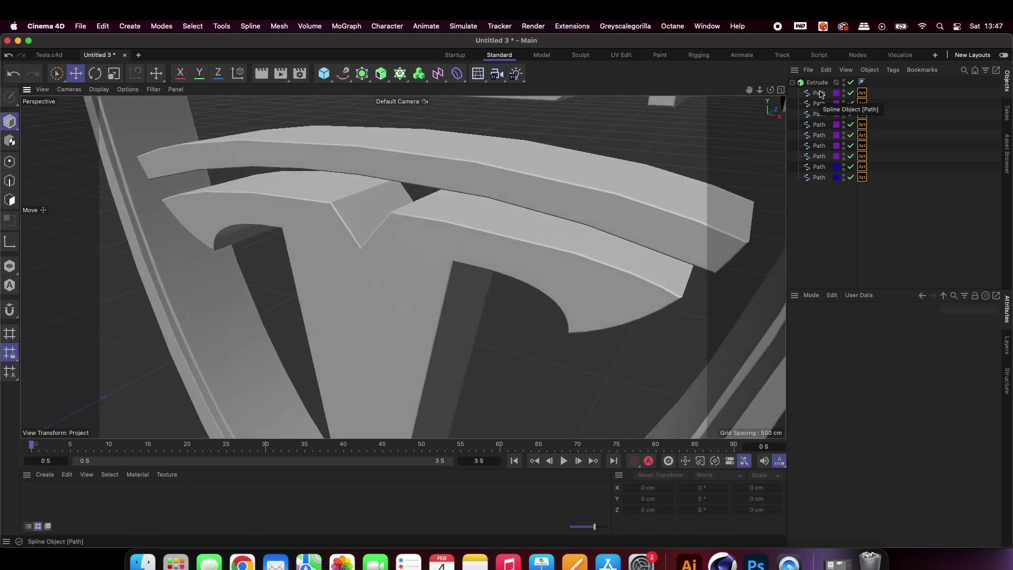
pyautogui.keyDown('shift'); pyautogui.click(819, 178); pyautogui.keyUp('shift')
pyautogui.click(897, 347)
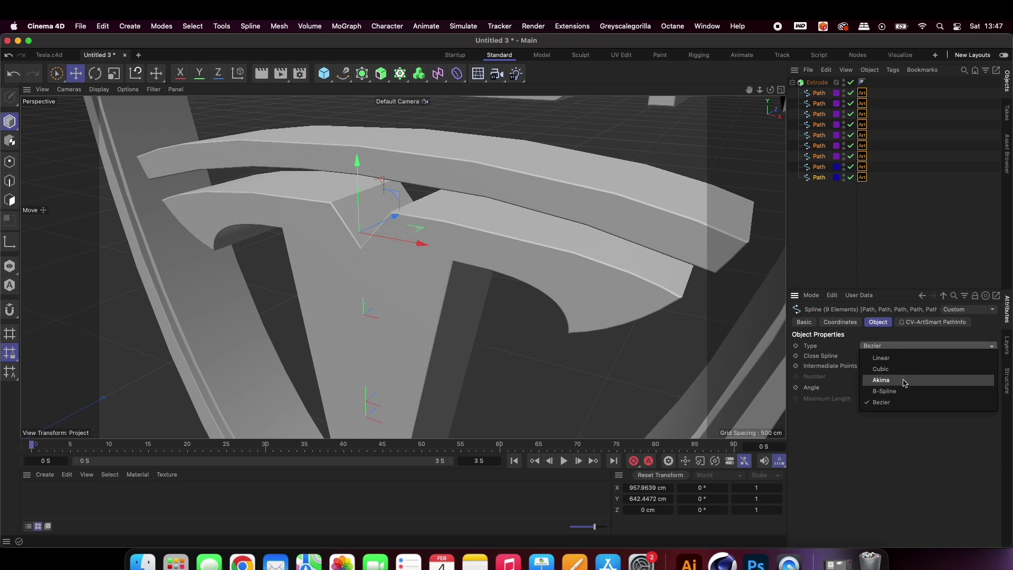
pyautogui.click(852, 458)
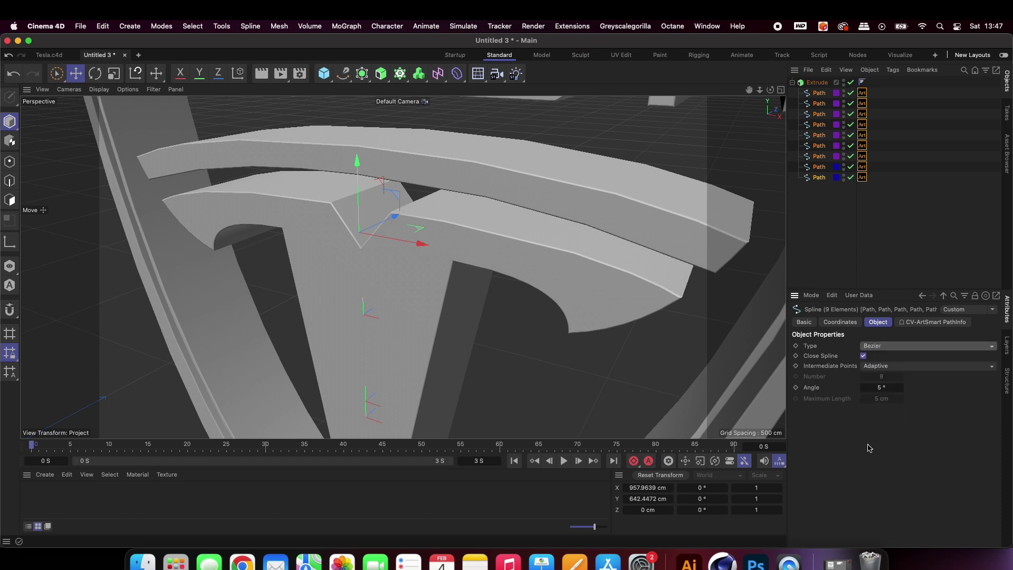
pyautogui.click(878, 367)
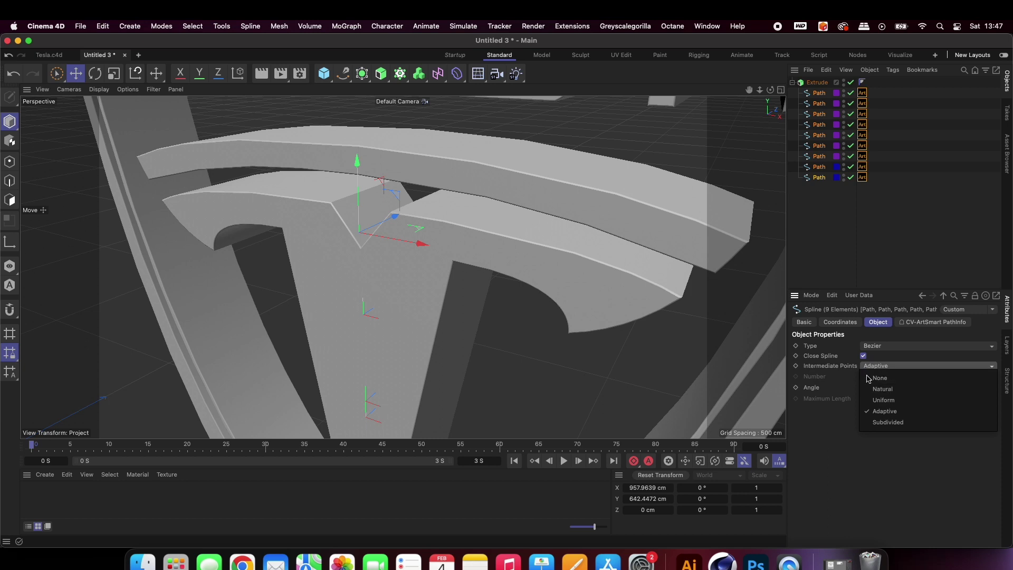
pyautogui.click(888, 422)
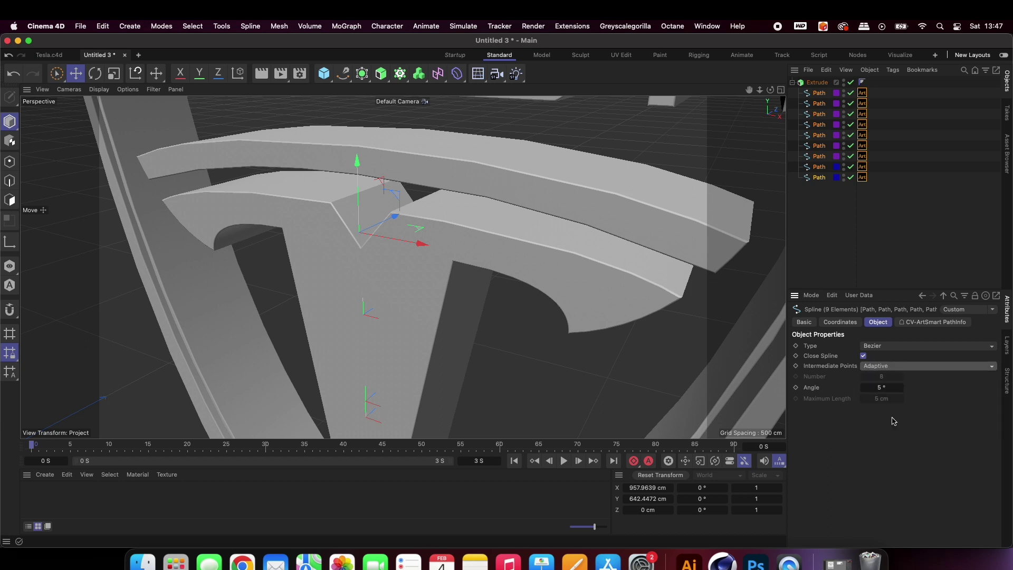
pyautogui.click(552, 369)
pyautogui.keyDown('alt'); pyautogui.moveTo(493, 283); pyautogui.dragTo(526, 260); pyautogui.keyUp('alt')
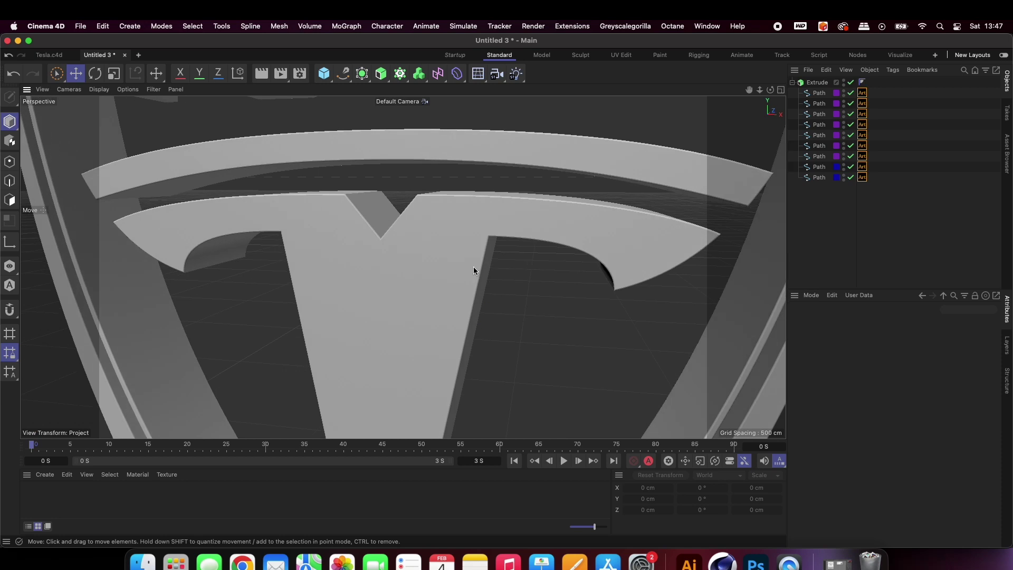
pyautogui.keyDown('alt'); pyautogui.moveTo(473, 267); pyautogui.dragTo(384, 327, button='right'); pyautogui.keyUp('alt')
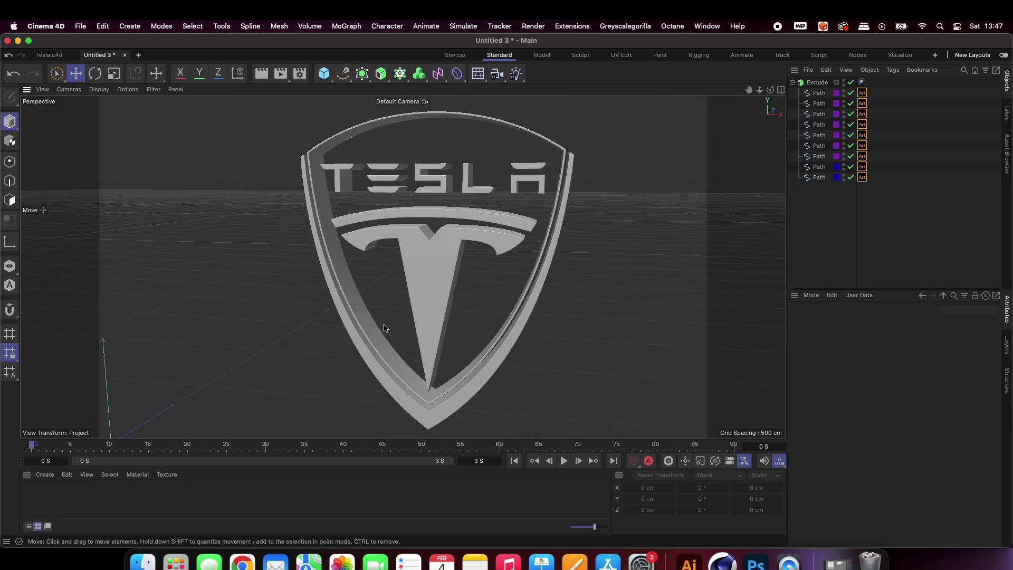
# Create a material with Reflection (Legacy) replacing its Default Specular reflectance layer and apply it to the extruded logo
pyautogui.doubleClick(84, 501)
pyautogui.doubleClick(35, 498)
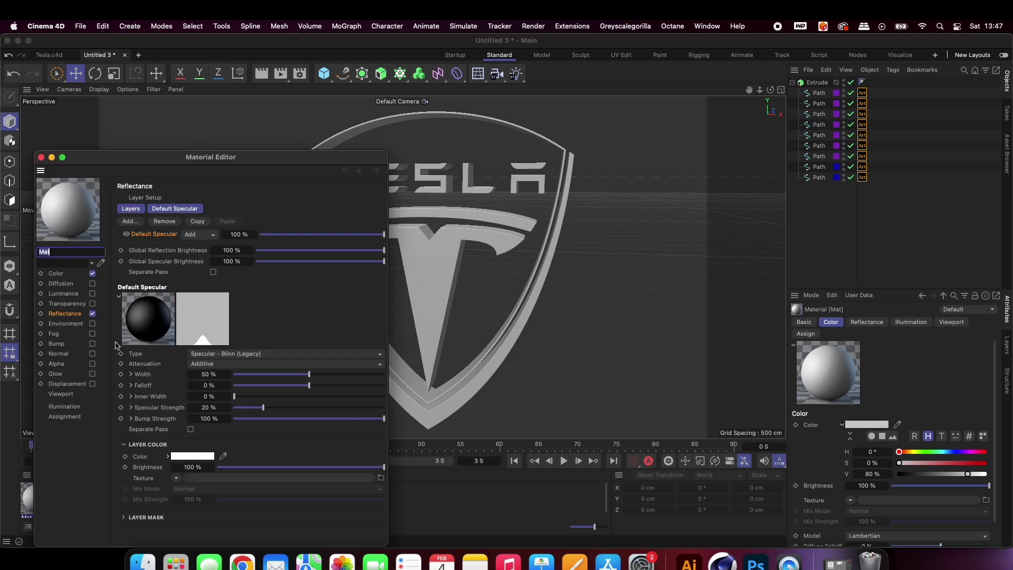
pyautogui.rightClick(117, 346)
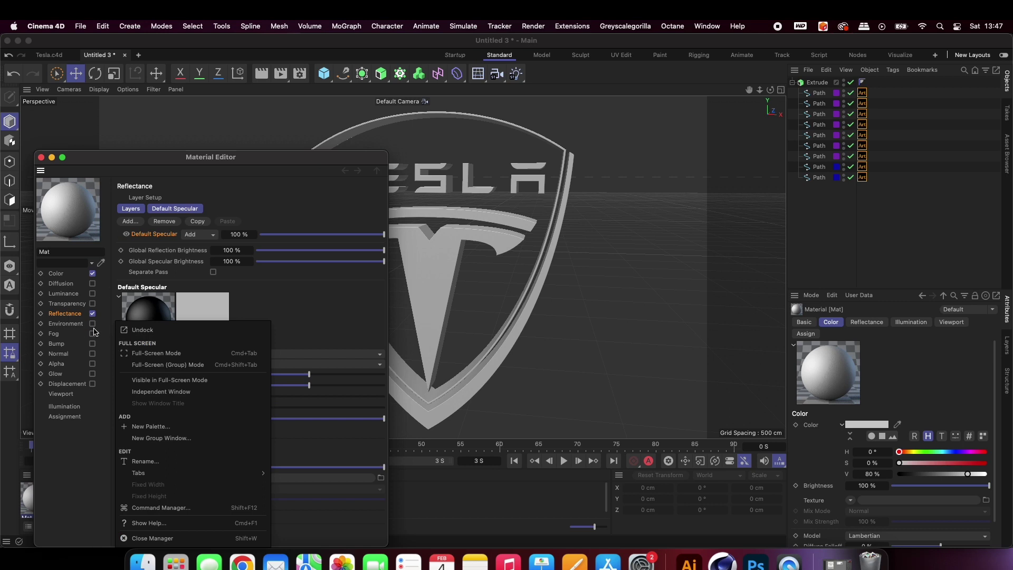
pyautogui.click(71, 313)
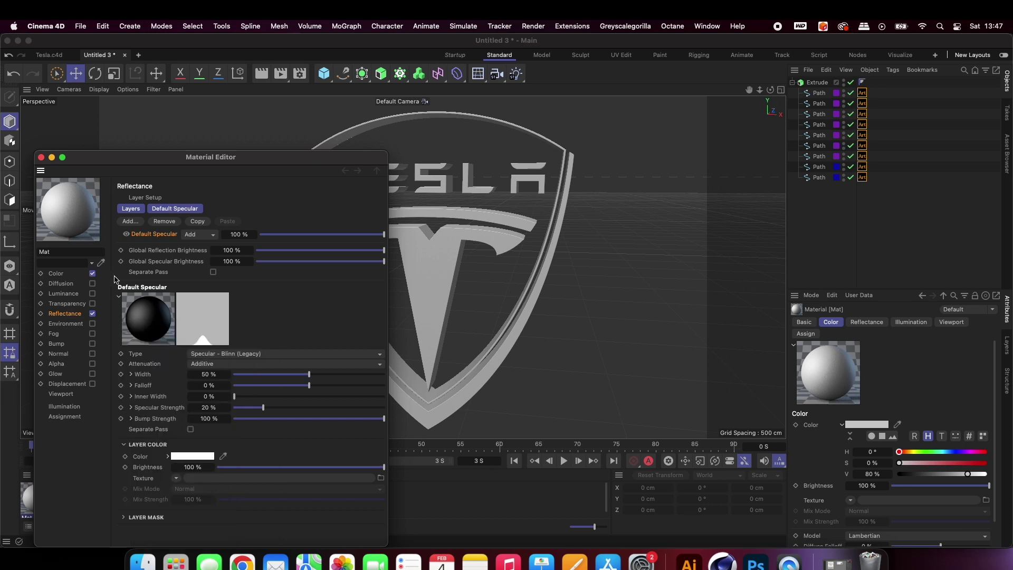
pyautogui.click(160, 226)
pyautogui.click(133, 223)
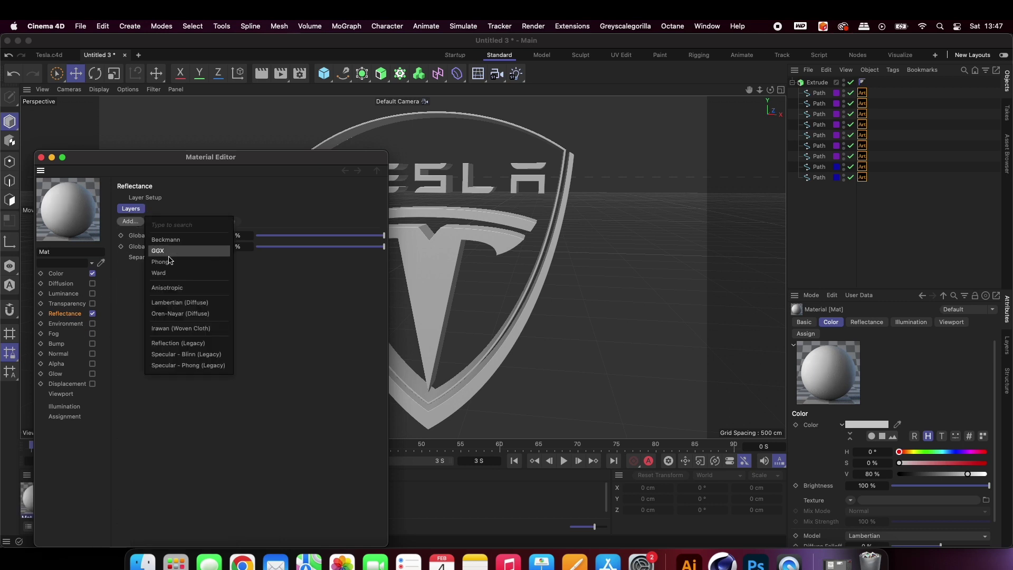
pyautogui.click(180, 344)
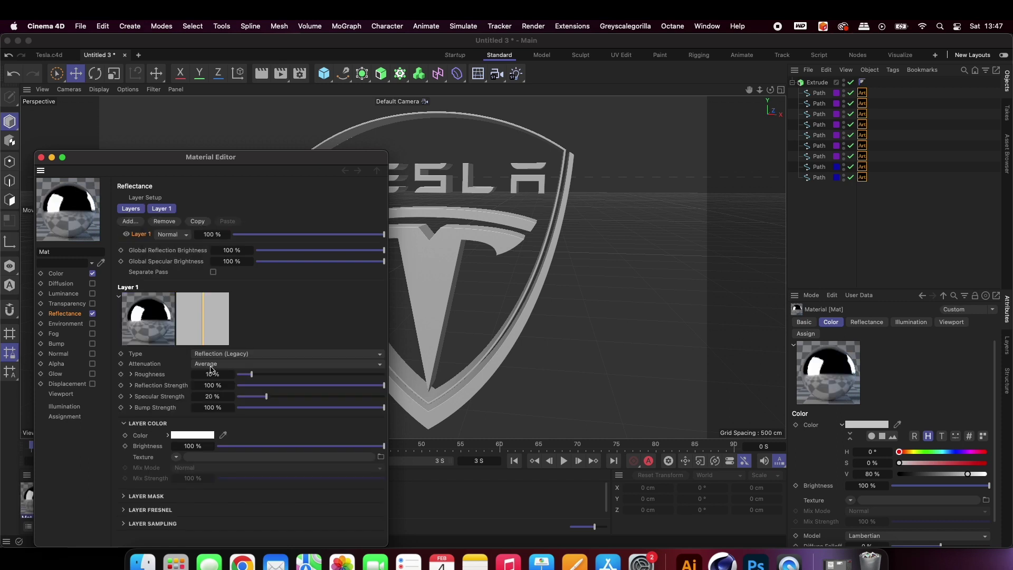
pyautogui.click(41, 158)
pyautogui.moveTo(35, 501); pyautogui.dragTo(349, 314)
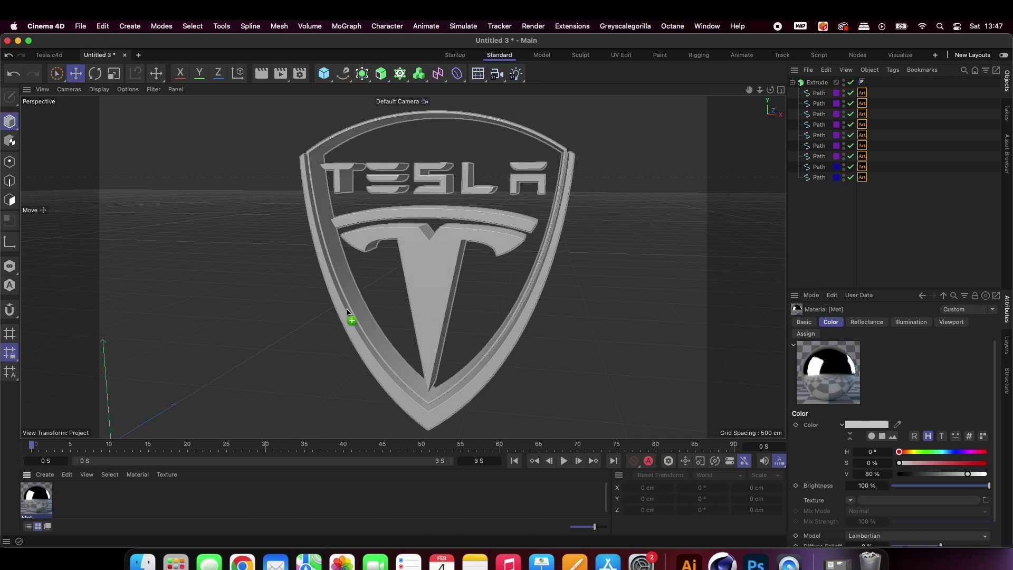
pyautogui.moveTo(347, 311); pyautogui.dragTo(347, 313)
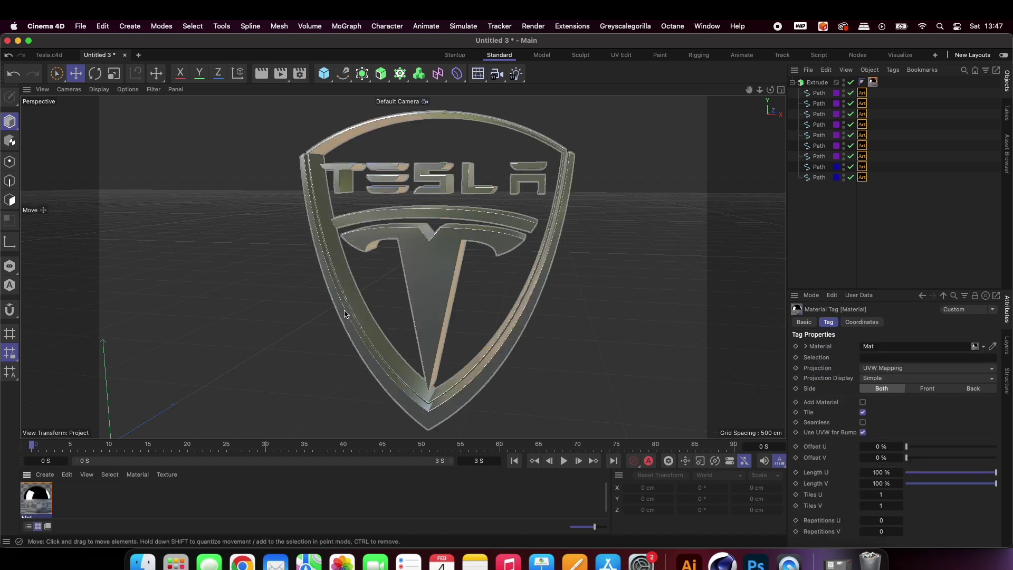
# Add a camera to the scene and set its focal length to 100 mm
pyautogui.click(497, 74)
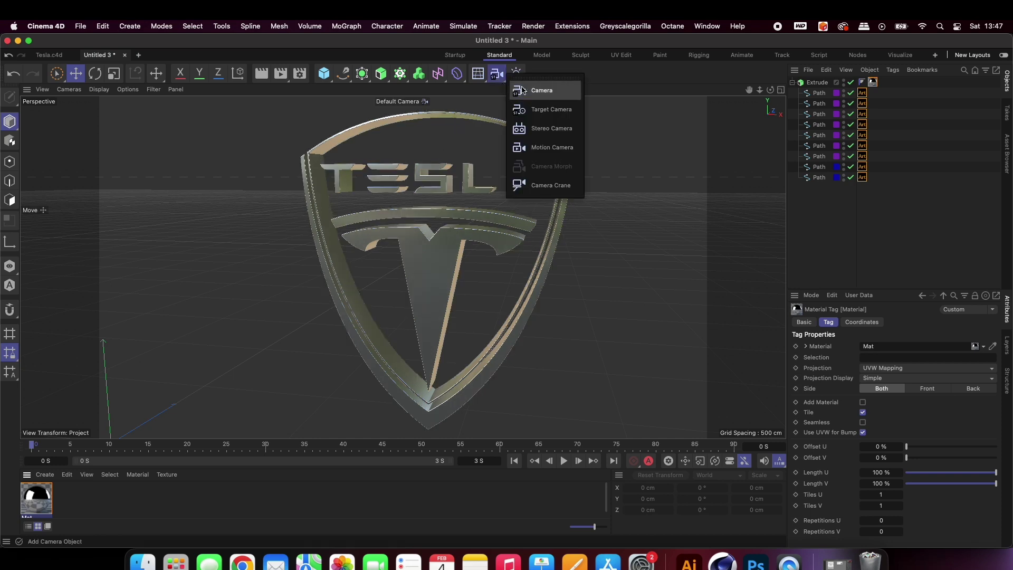
pyautogui.click(539, 94)
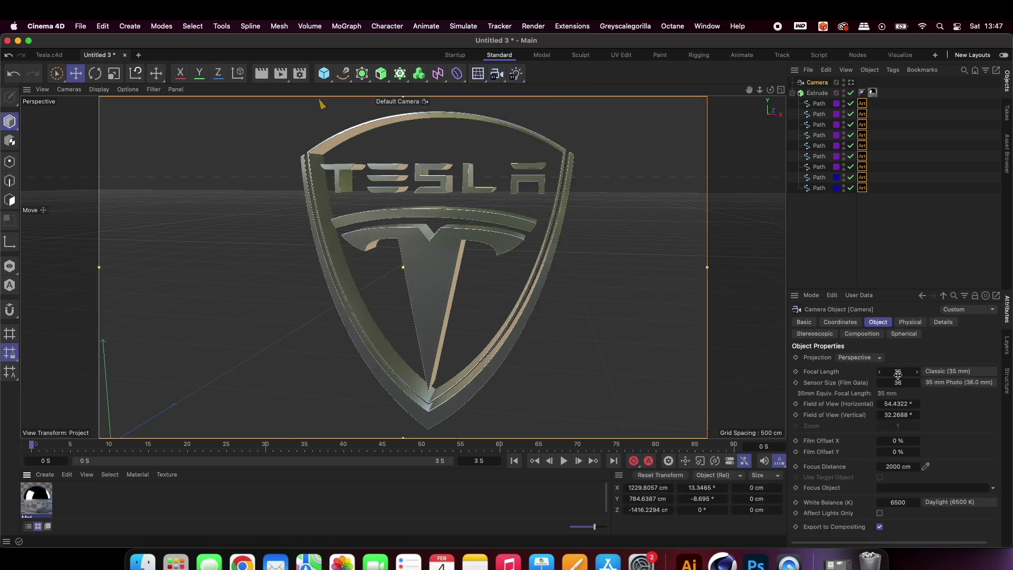
pyautogui.write('100')
pyautogui.press('Return')
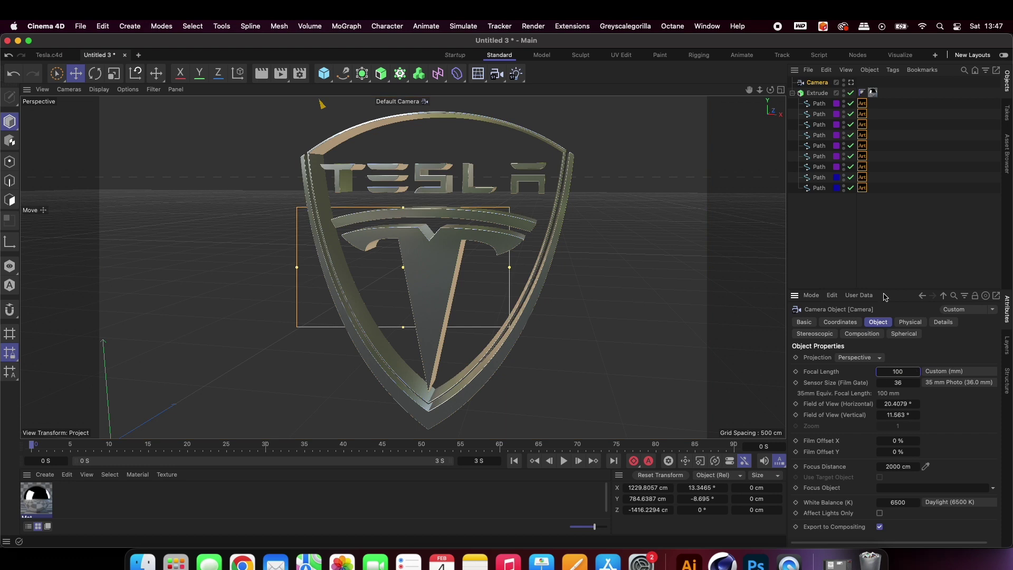
# Look through the new camera and frame the whole logo nearly head-on
pyautogui.click(850, 82)
pyautogui.keyDown('alt'); pyautogui.moveTo(580, 211); pyautogui.dragTo(317, 242); pyautogui.keyUp('alt')
pyautogui.keyDown('alt'); pyautogui.moveTo(502, 257); pyautogui.dragTo(311, 317, button='right'); pyautogui.keyUp('alt')
pyautogui.keyDown('alt'); pyautogui.moveTo(310, 317); pyautogui.dragTo(296, 280, button='middle'); pyautogui.keyUp('alt')
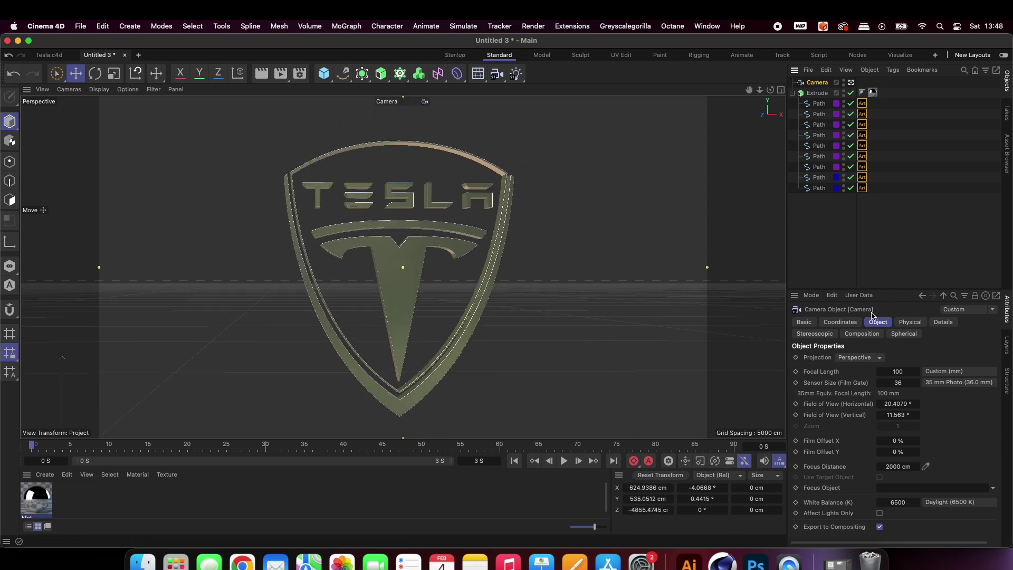
# Set the camera's pitch and heading rotation to 0° and recentre the logo in the frame
pyautogui.click(840, 322)
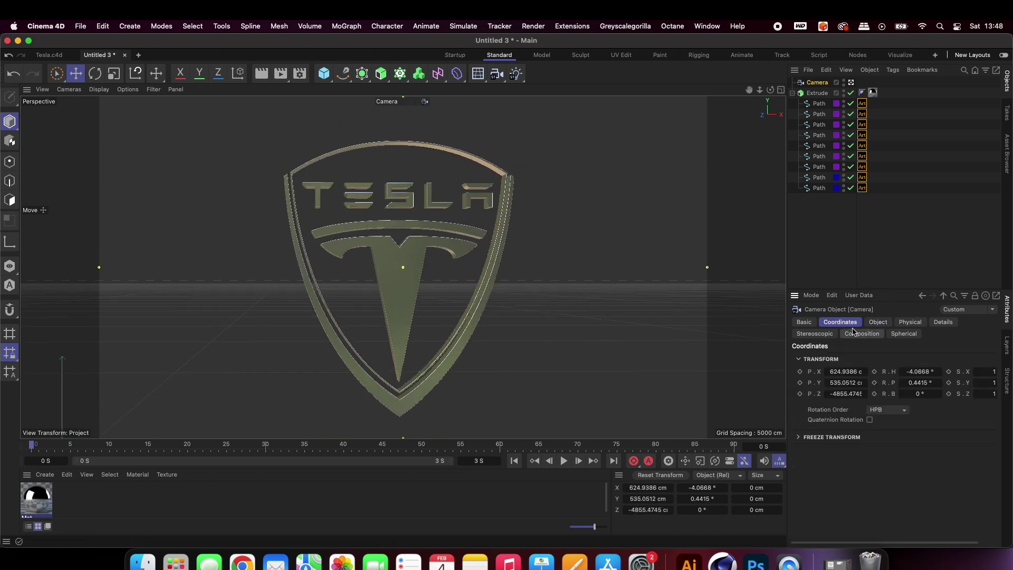
pyautogui.click(911, 383)
pyautogui.write('0')
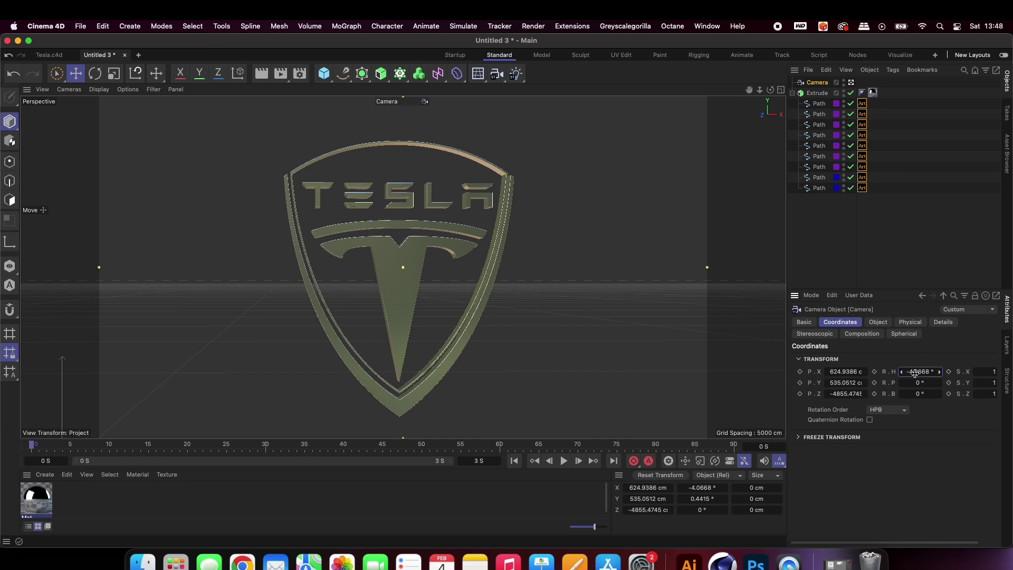
pyautogui.click(919, 372)
pyautogui.write('0')
pyautogui.press('Return')
pyautogui.keyDown('alt'); pyautogui.moveTo(587, 288); pyautogui.dragTo(466, 299, button='middle'); pyautogui.keyUp('alt')
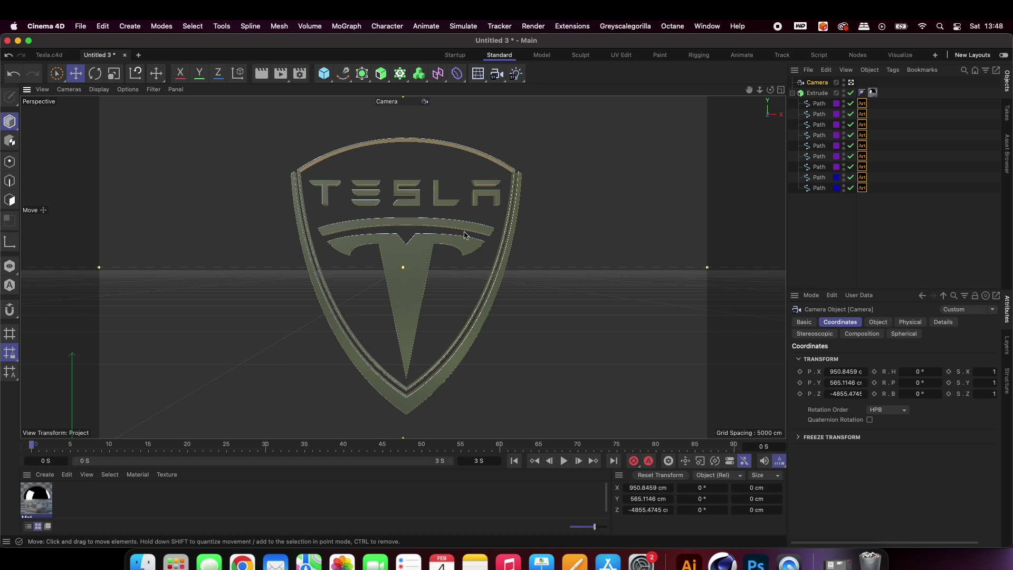
# Add a Sky object and create a new material with its Reflectance channel disabled
pyautogui.click(478, 73)
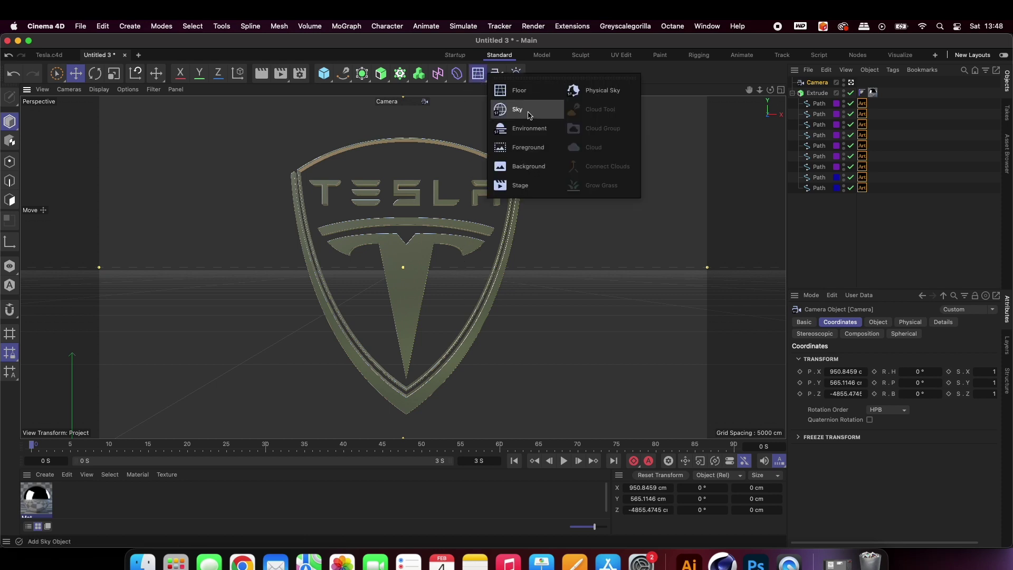
pyautogui.click(529, 115)
pyautogui.doubleClick(96, 498)
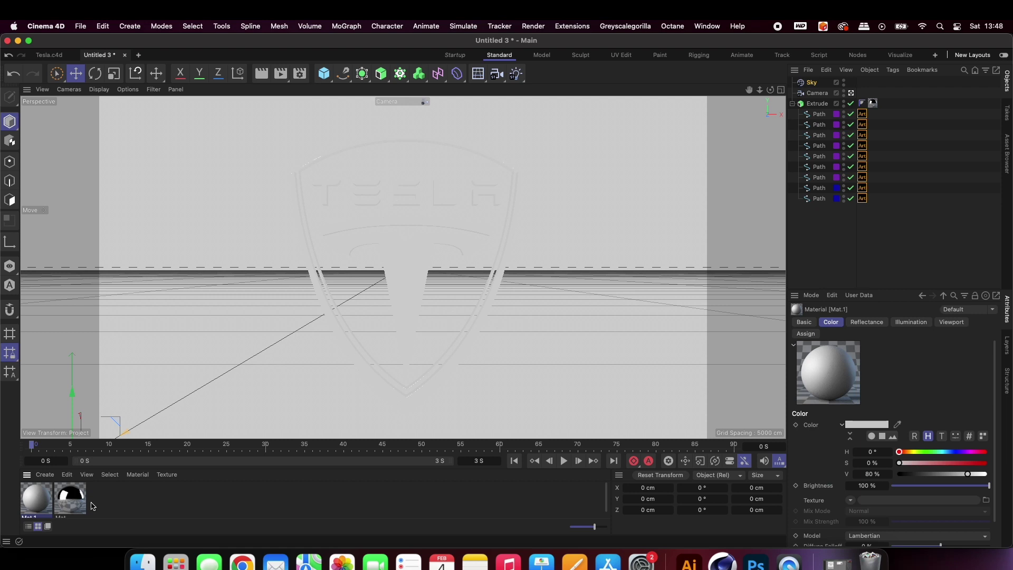
pyautogui.doubleClick(35, 502)
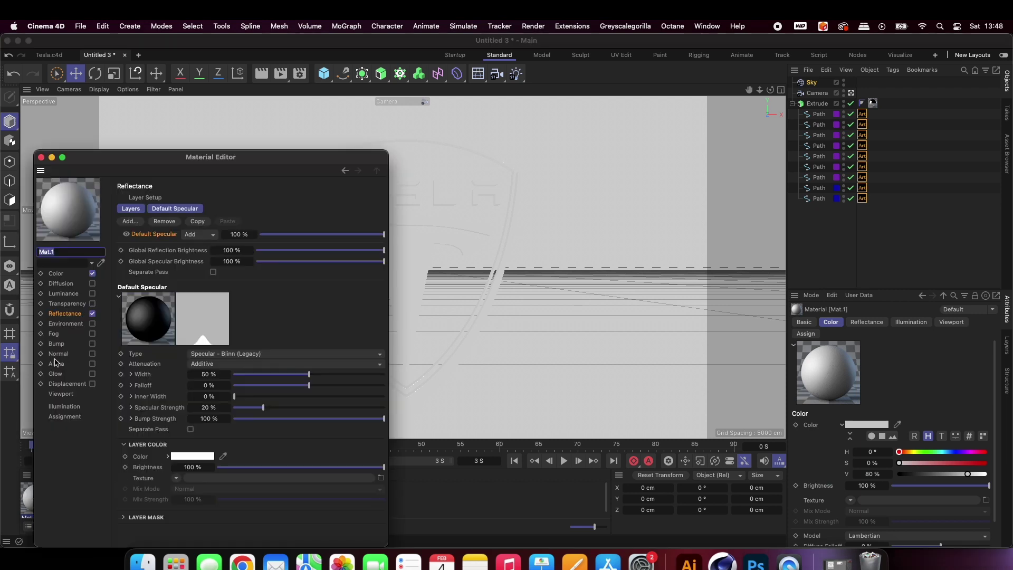
pyautogui.click(63, 315)
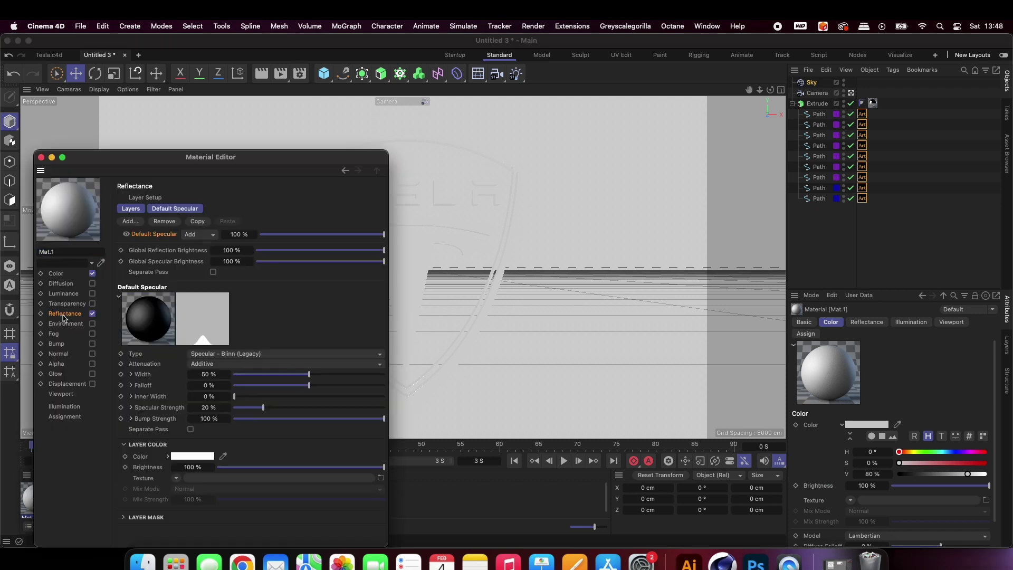
pyautogui.click(93, 315)
# Load art_studio_4k.exr as the new material's Color texture without copying it to the project, and apply the material to the Sky
pyautogui.click(69, 275)
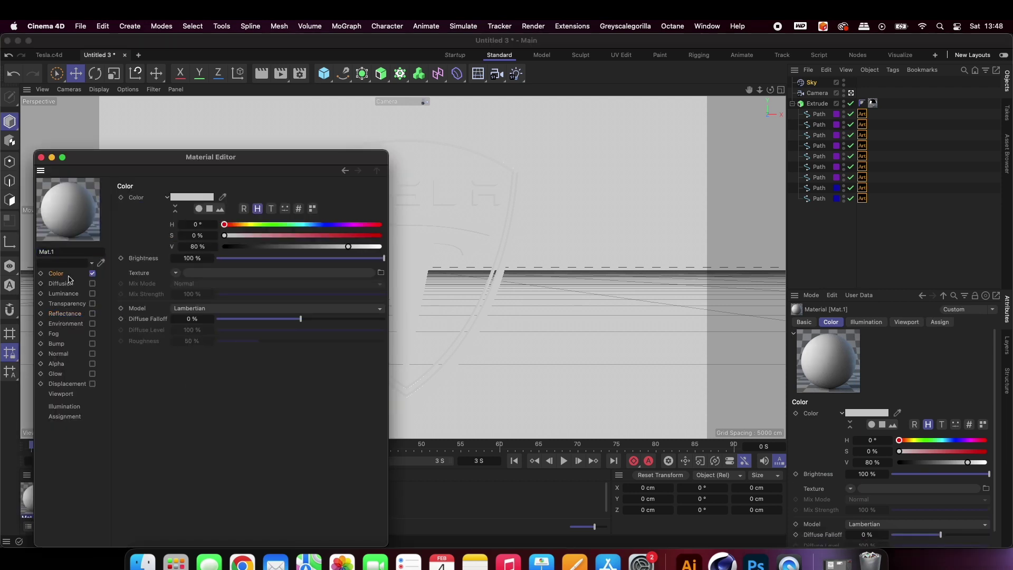
pyautogui.click(381, 273)
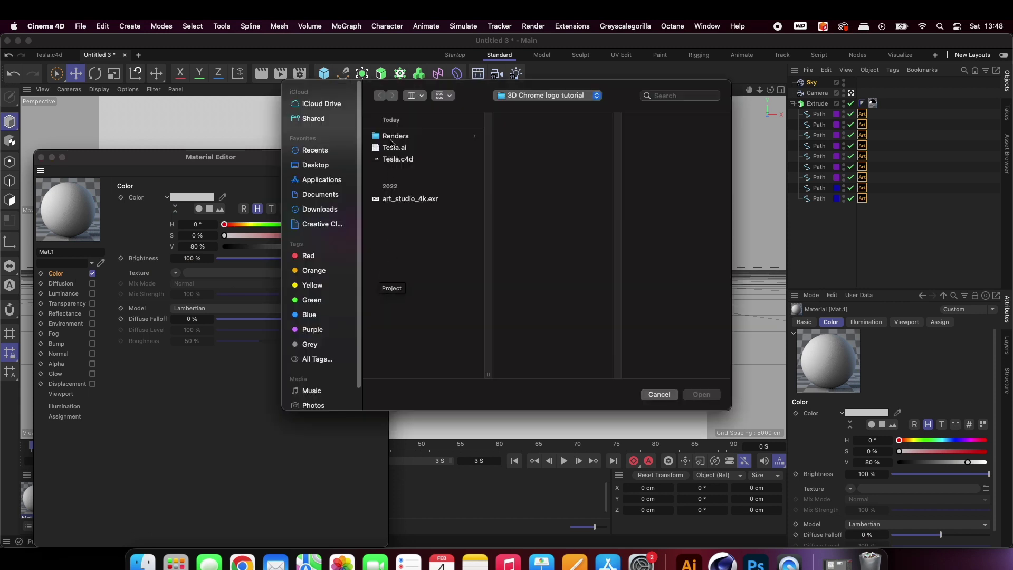
pyautogui.click(406, 199)
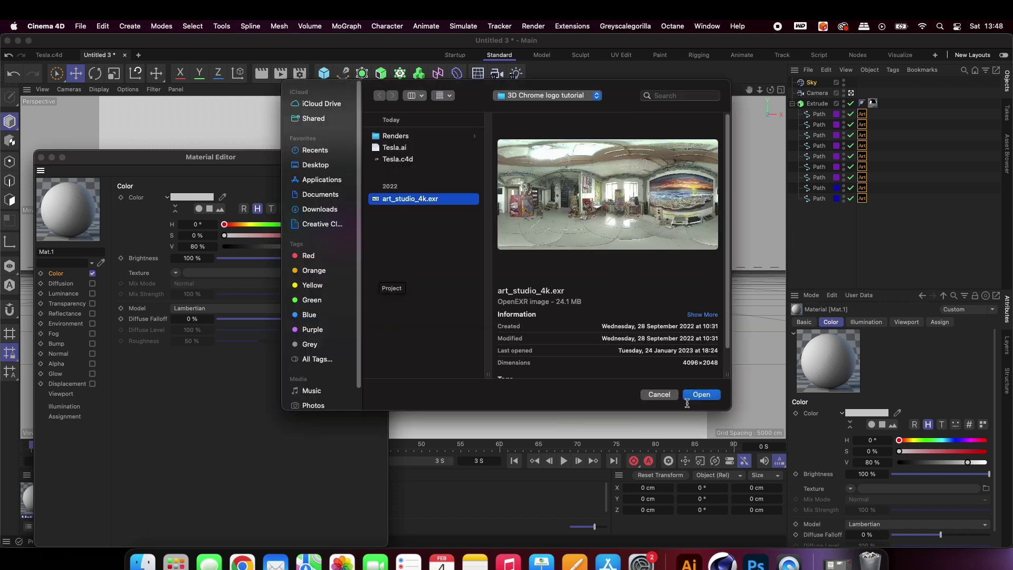
pyautogui.click(701, 395)
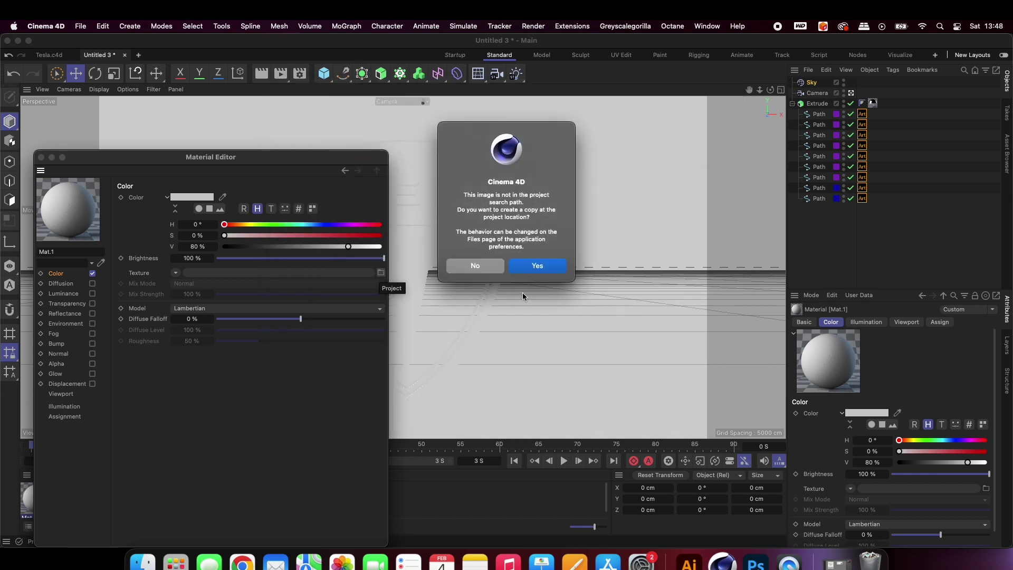
pyautogui.click(475, 266)
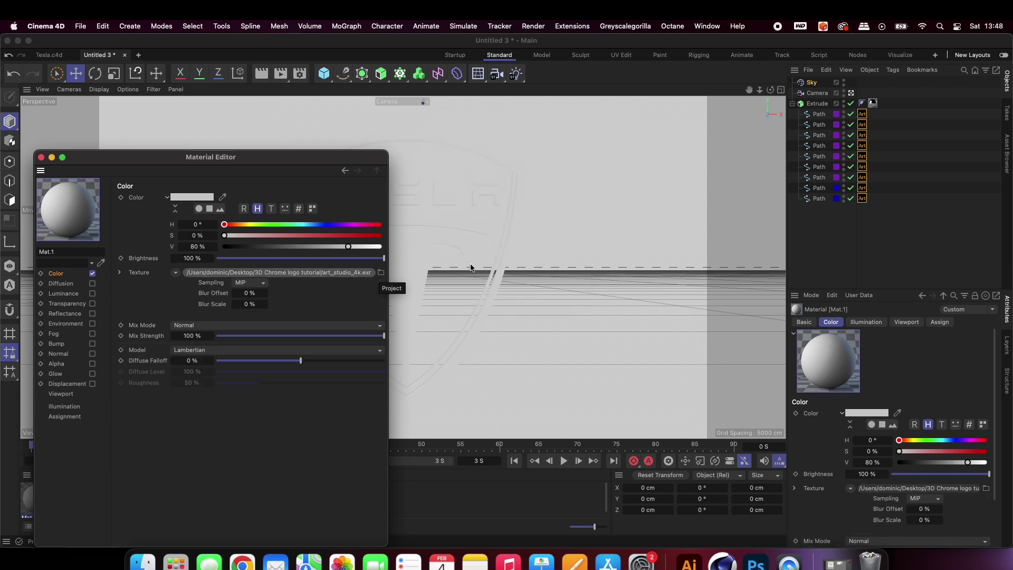
pyautogui.click(41, 157)
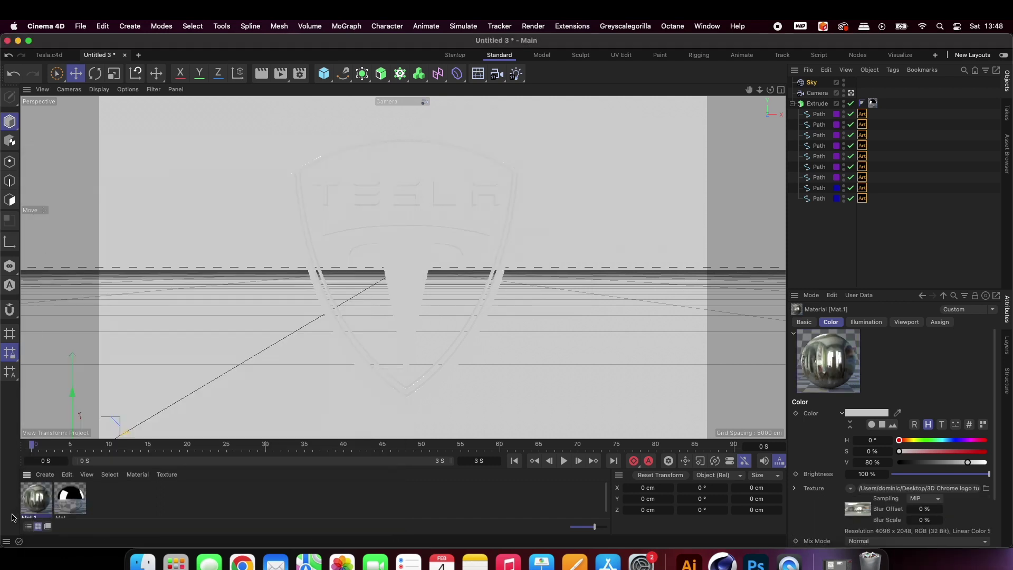
pyautogui.moveTo(35, 500); pyautogui.dragTo(812, 84)
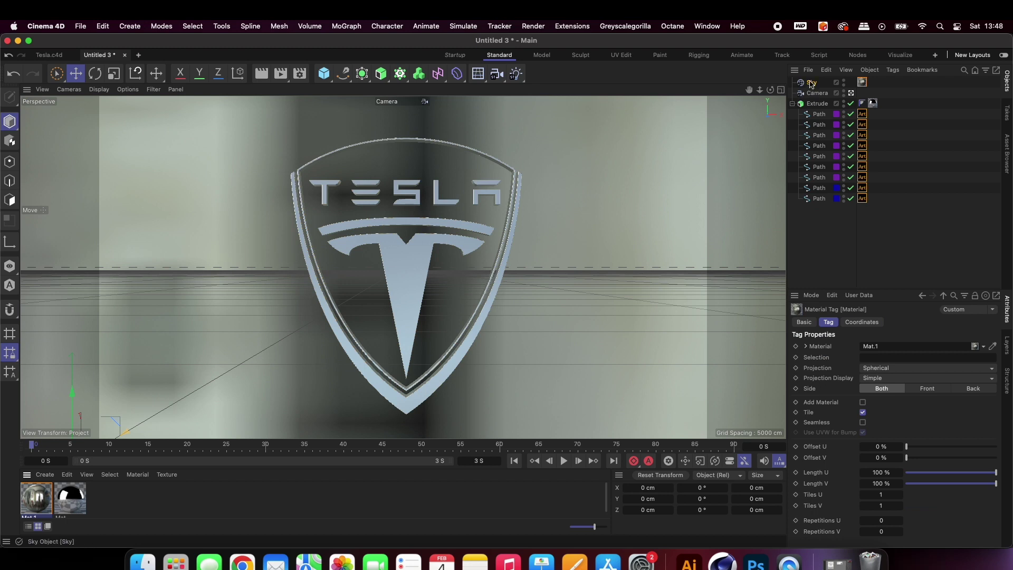
# Give the Sky object a Compositing tag with Seen by Camera disabled
pyautogui.click(814, 84)
pyautogui.rightClick(816, 83)
pyautogui.moveTo(838, 174)
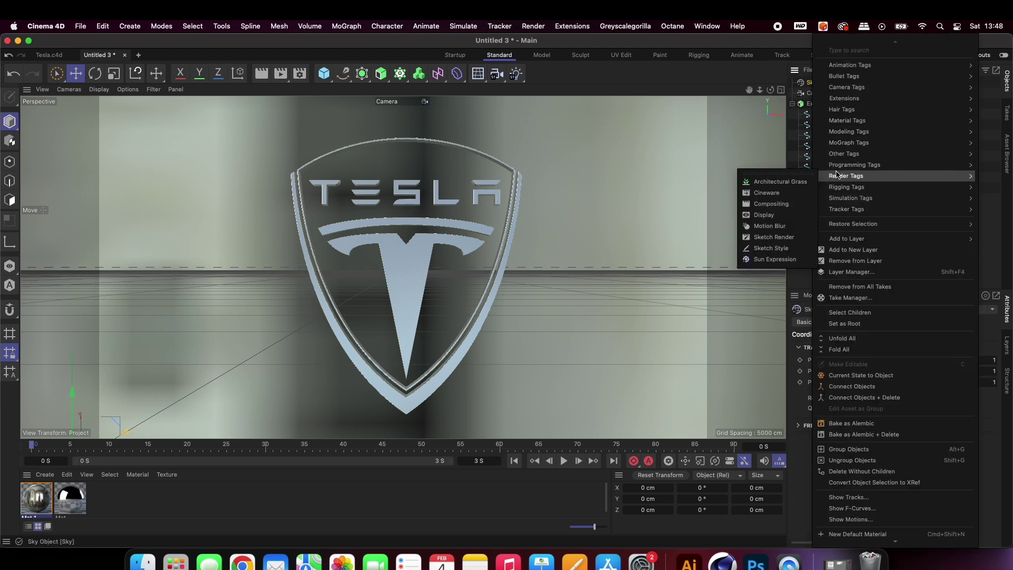
pyautogui.click(772, 204)
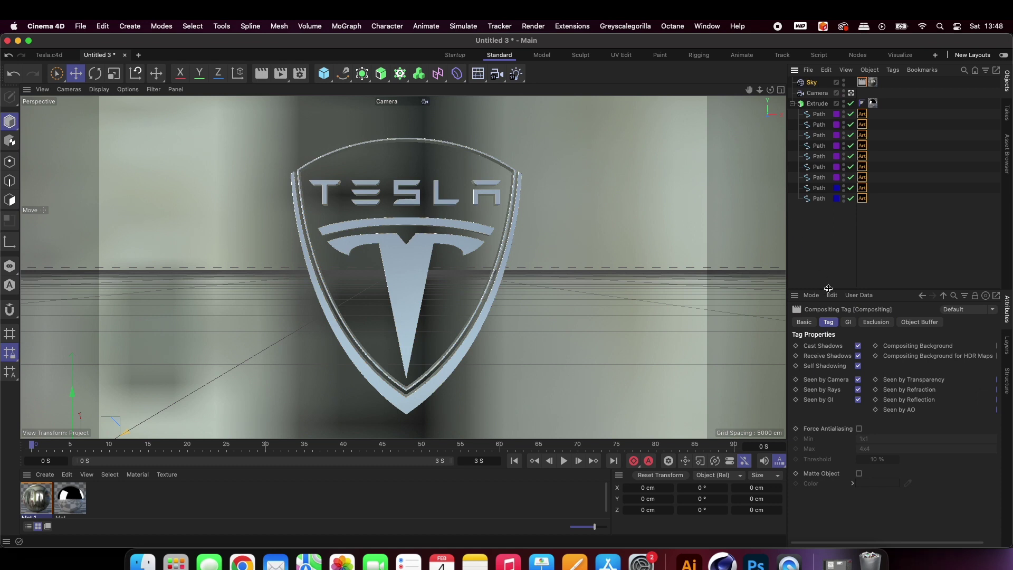
pyautogui.click(858, 380)
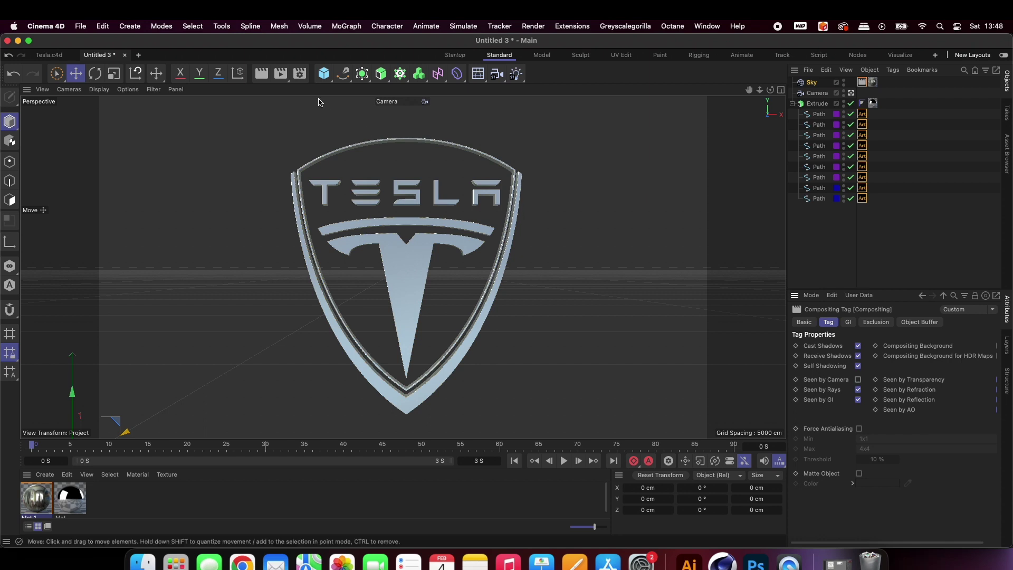
# Set the render's anti-aliasing to Best with a 2x2 minimum level and a 5% threshold, keeping the Standard renderer
pyautogui.click(300, 73)
pyautogui.click(366, 93)
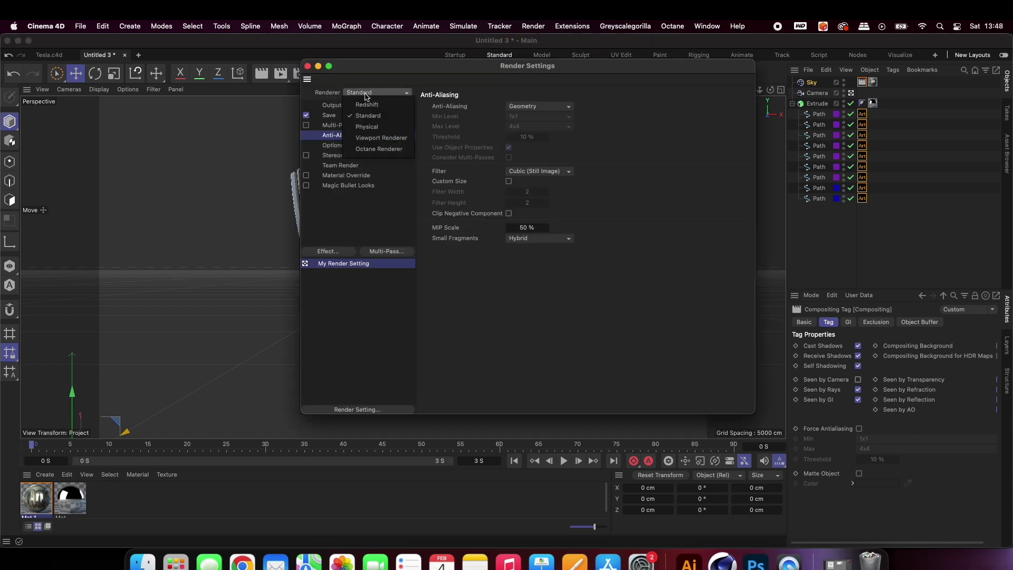
pyautogui.click(366, 95)
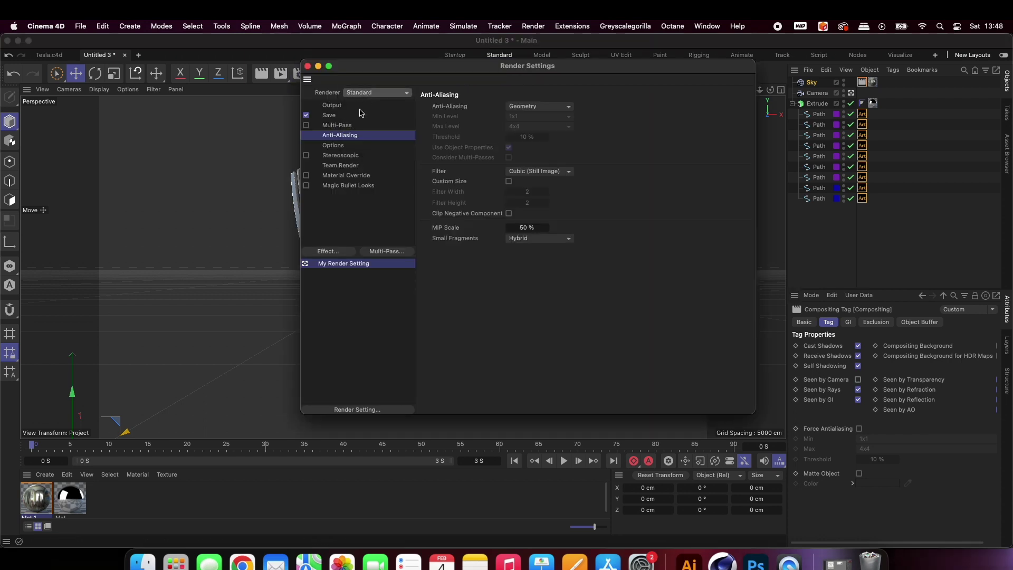
pyautogui.click(520, 108)
pyautogui.click(527, 141)
pyautogui.click(520, 117)
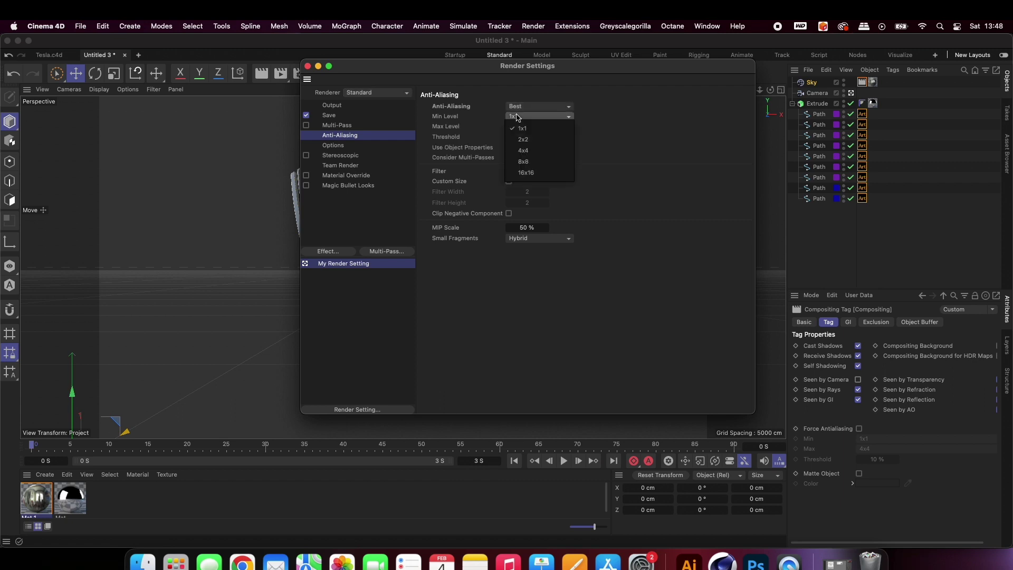
pyautogui.click(527, 140)
pyautogui.click(522, 137)
pyautogui.write('5')
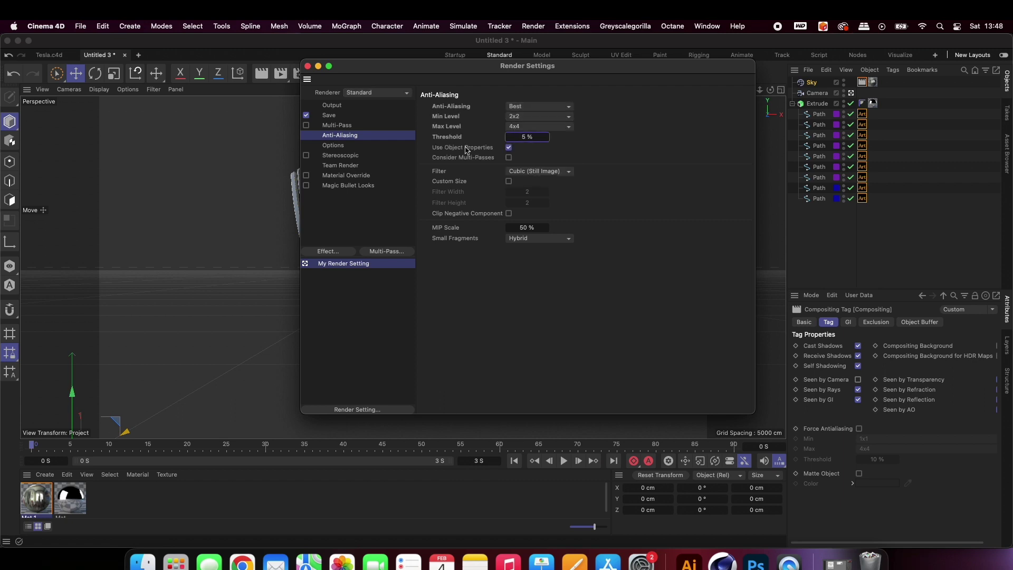
pyautogui.click(429, 148)
# Set the render output size to 1080 x 1920 pixels and close the render settings
pyautogui.click(343, 106)
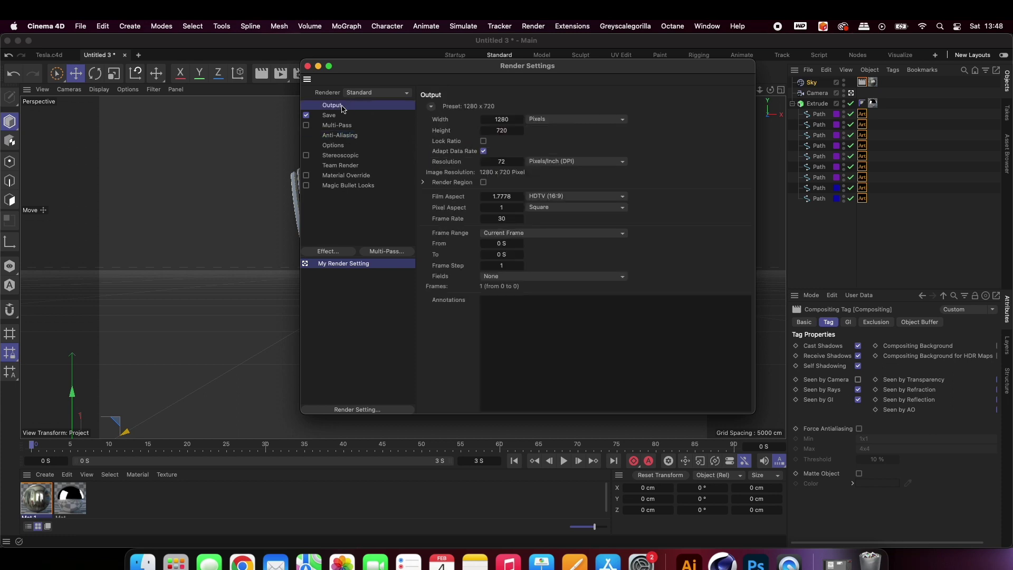
pyautogui.click(507, 119)
pyautogui.write('1080')
pyautogui.click(505, 130)
pyautogui.write('19')
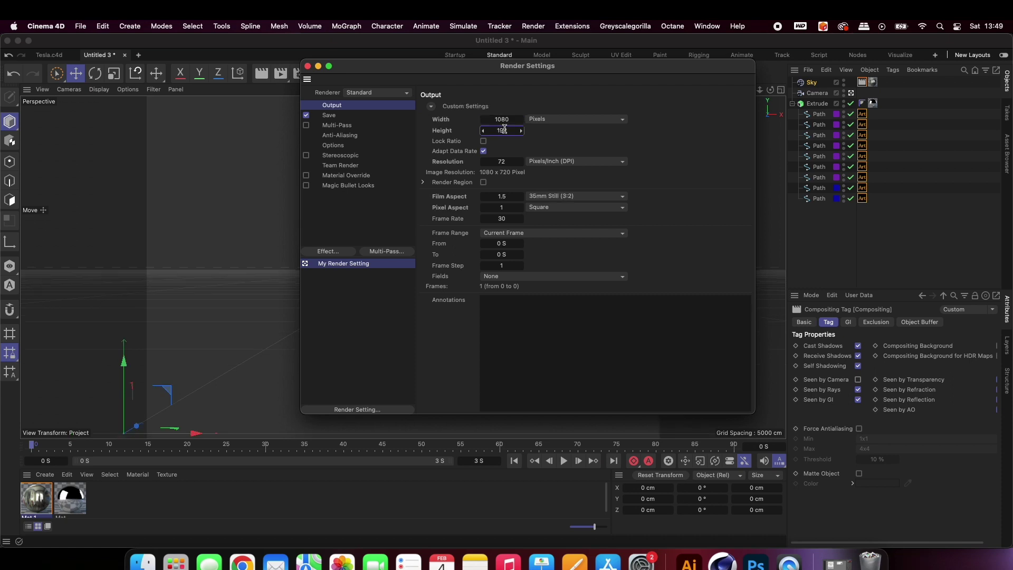
pyautogui.write('20')
pyautogui.press('Return')
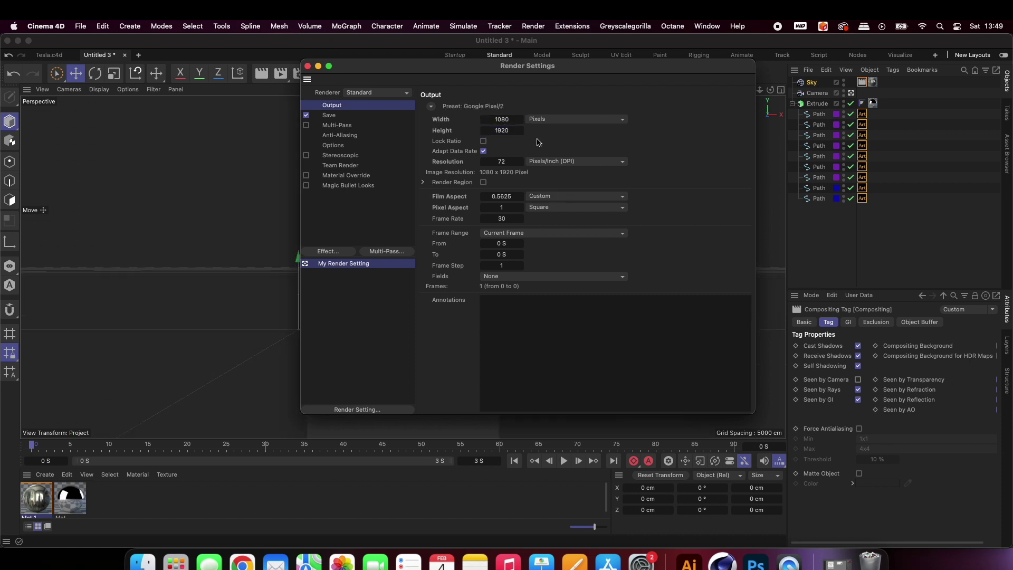
pyautogui.click(307, 67)
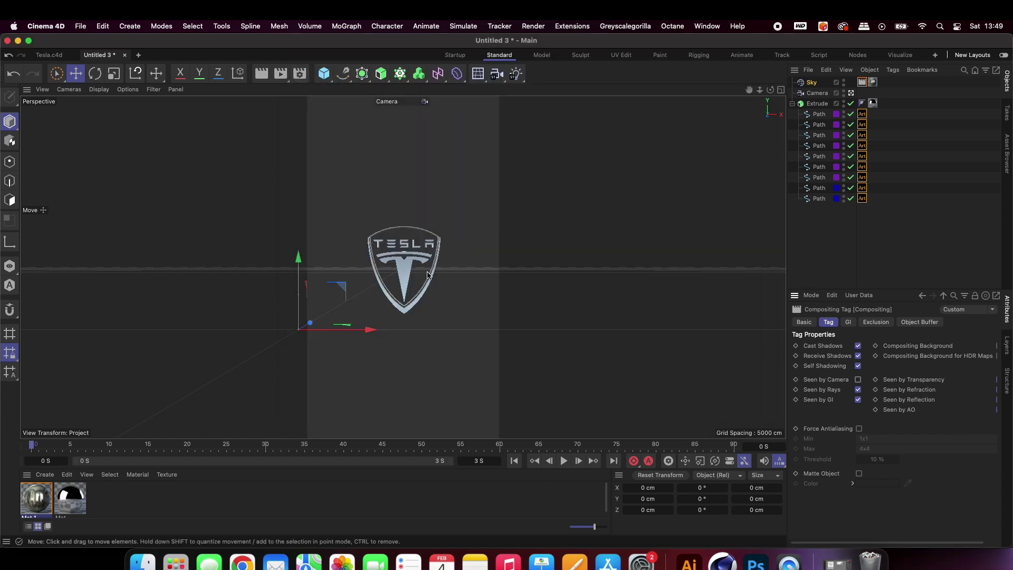
# Move the camera closer and centre the logo so it fills most of the portrait frame's width
pyautogui.click(817, 93)
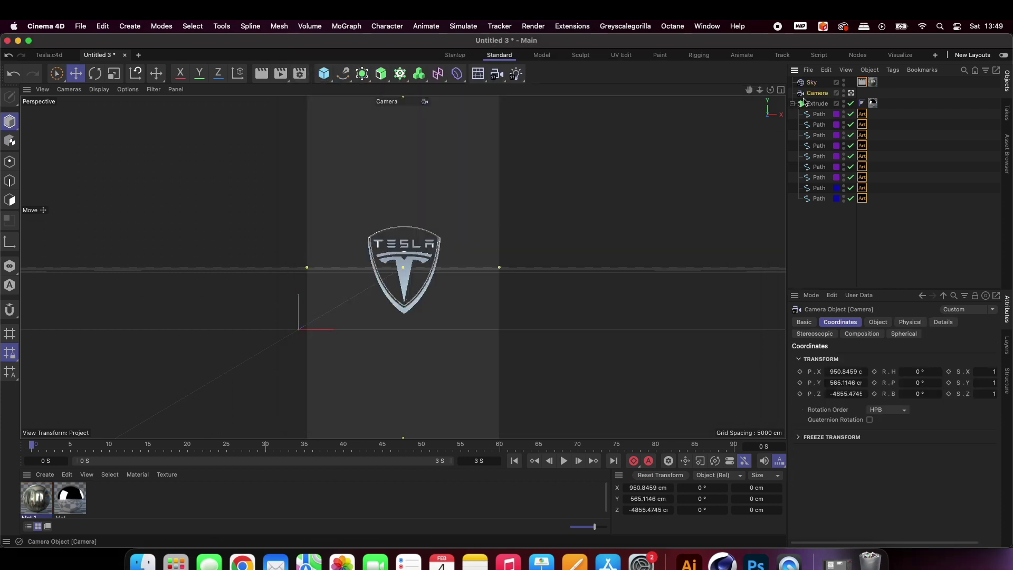
pyautogui.scroll(1, 424, 272)
pyautogui.scroll(3, 475, 269)
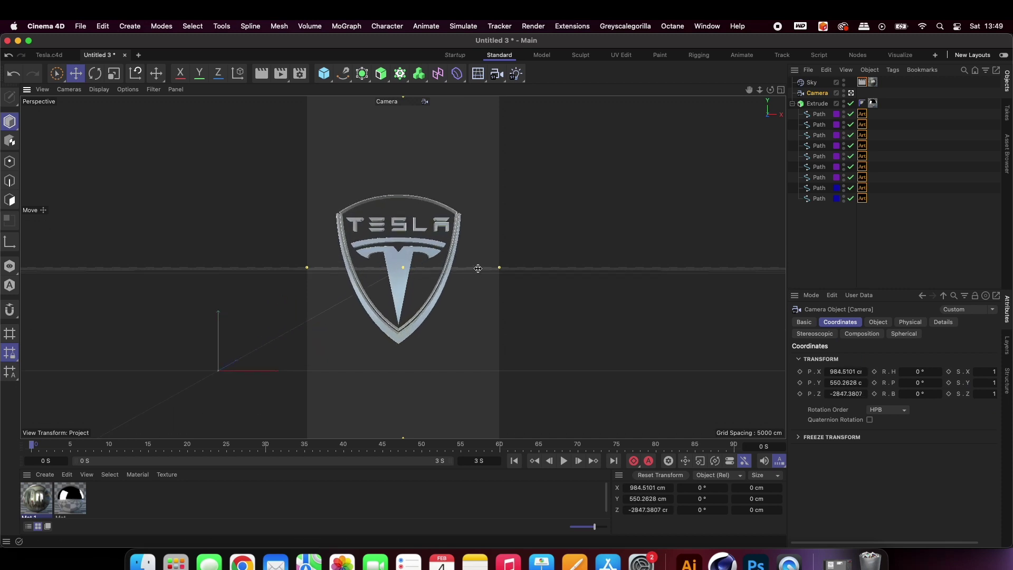
pyautogui.moveTo(481, 269); pyautogui.dragTo(472, 250)
pyautogui.scroll(2, 448, 259)
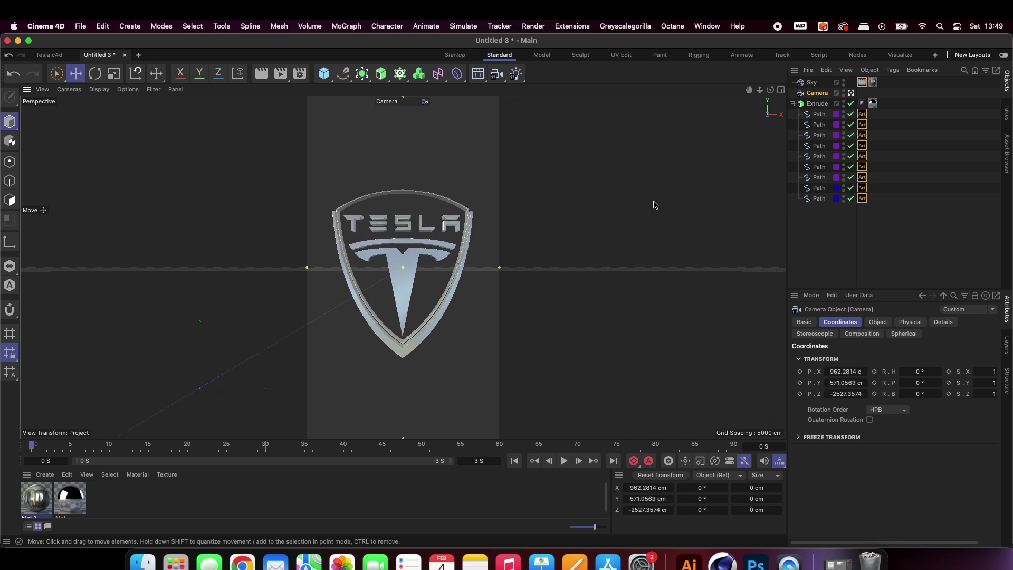
# Merge the Extrude object and its paths into one polygon object with Connect Objects + Delete
pyautogui.click(816, 105)
pyautogui.rightClick(816, 106)
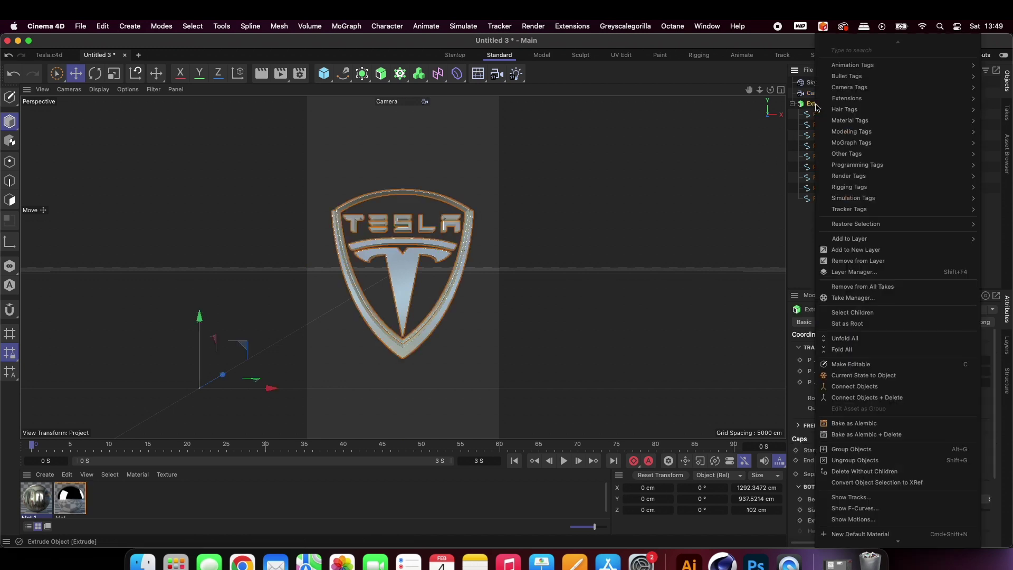
pyautogui.click(858, 397)
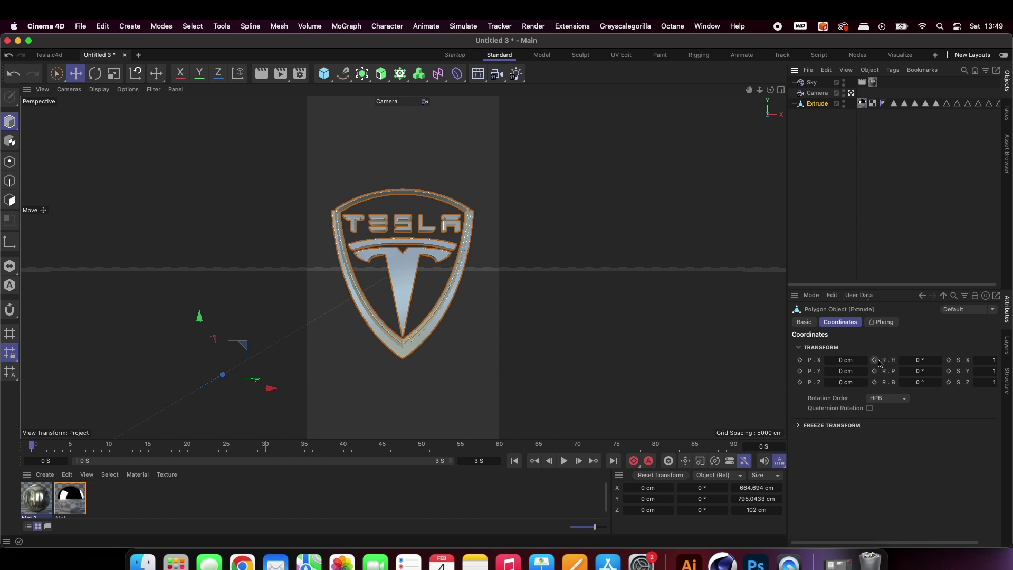
# Move the logo object's axis to the centre of all its points with Axis Center, leaving the offsets at 0%
pyautogui.click(221, 26)
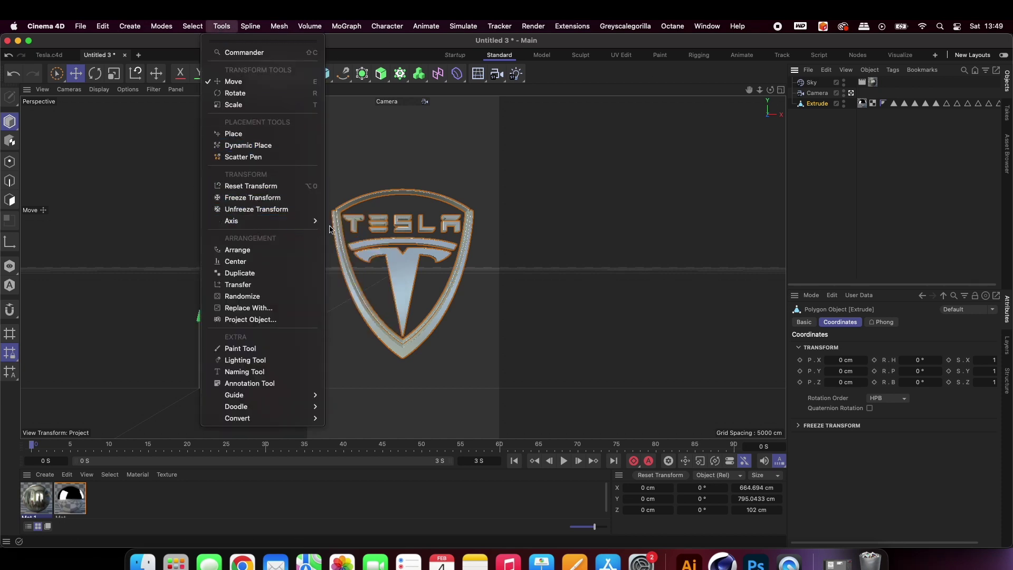
pyautogui.moveTo(317, 221)
pyautogui.click(359, 229)
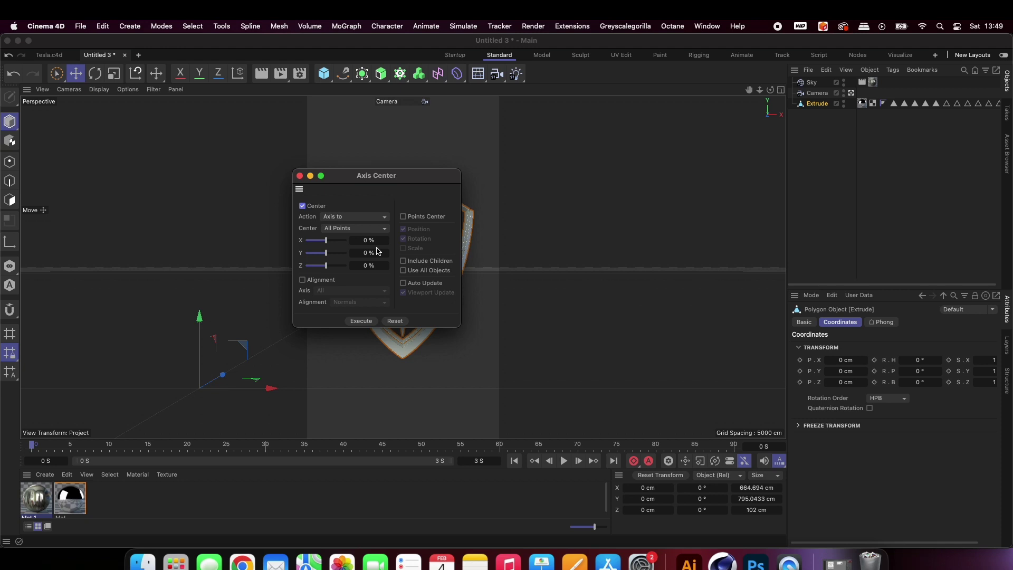
pyautogui.click(363, 324)
pyautogui.click(300, 176)
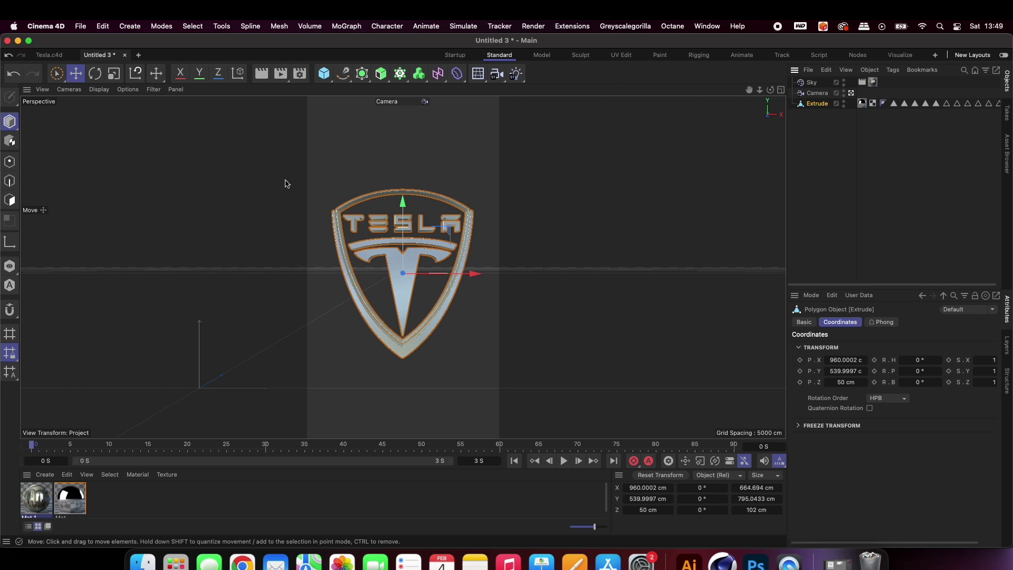
# Switch to the Animate layout, set the project's end time to 8 seconds and fit the longer range in the timeline
pyautogui.click(740, 54)
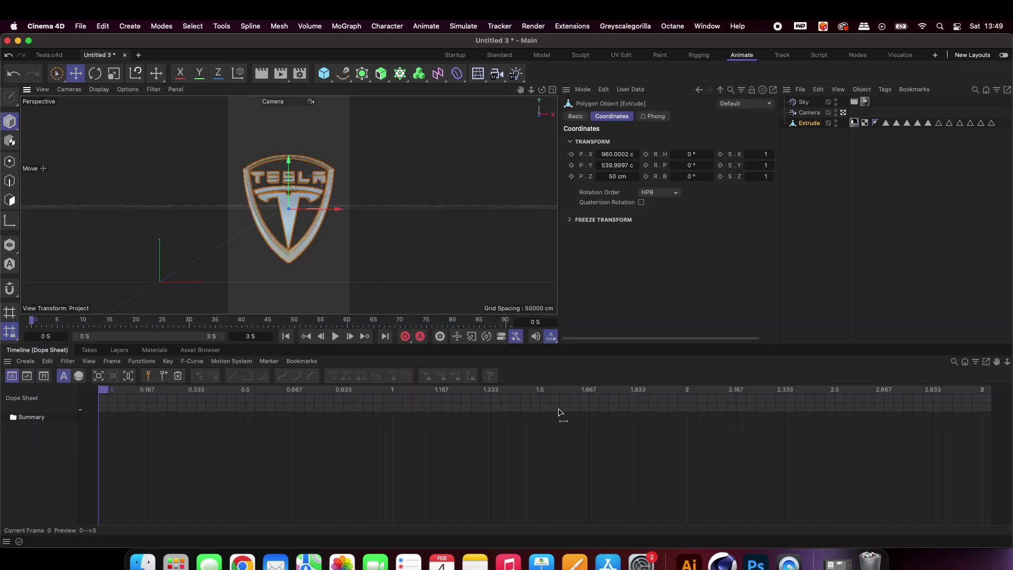
pyautogui.click(251, 337)
pyautogui.write('8')
pyautogui.press('Return')
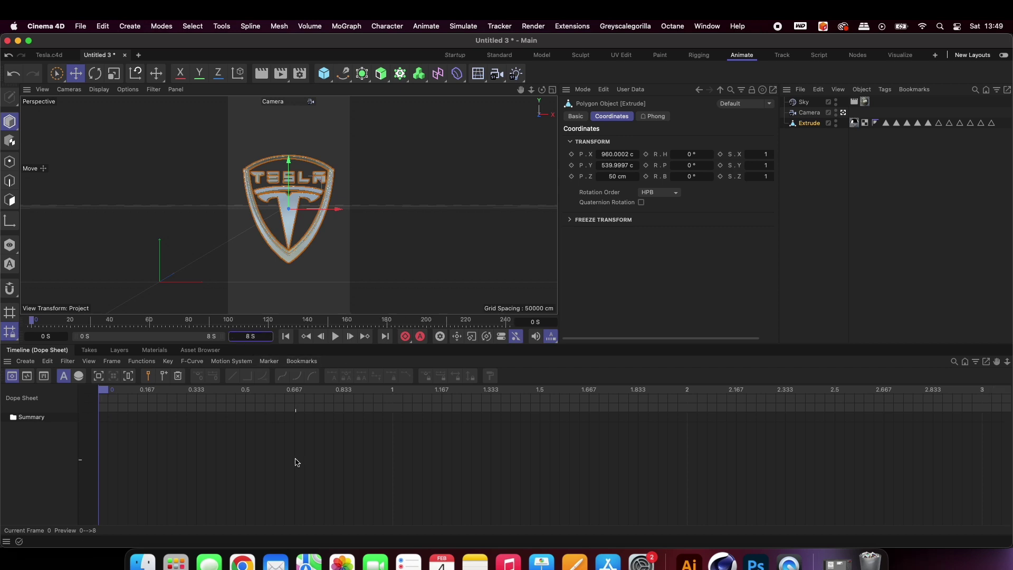
pyautogui.scroll(-5, 344, 469)
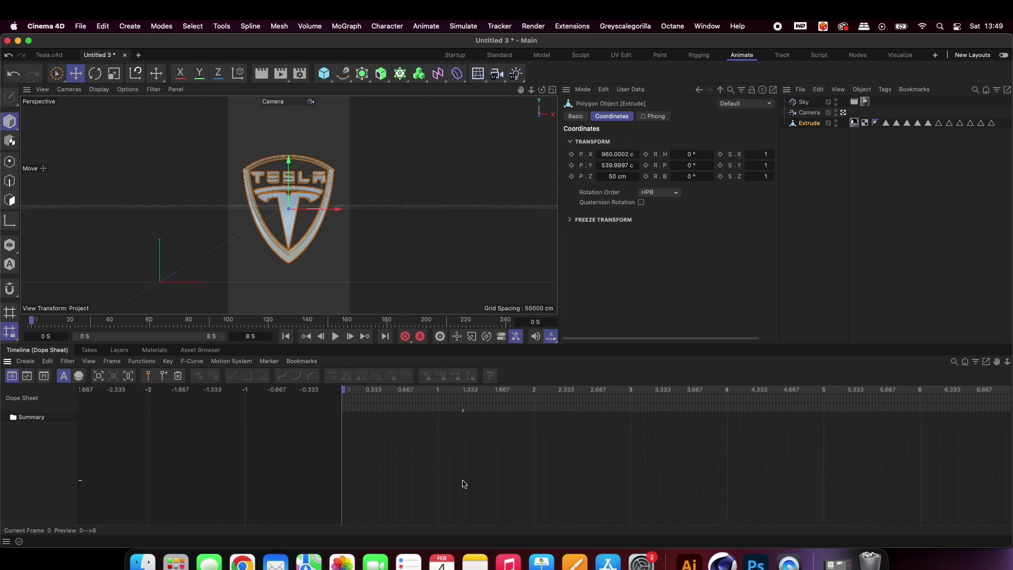
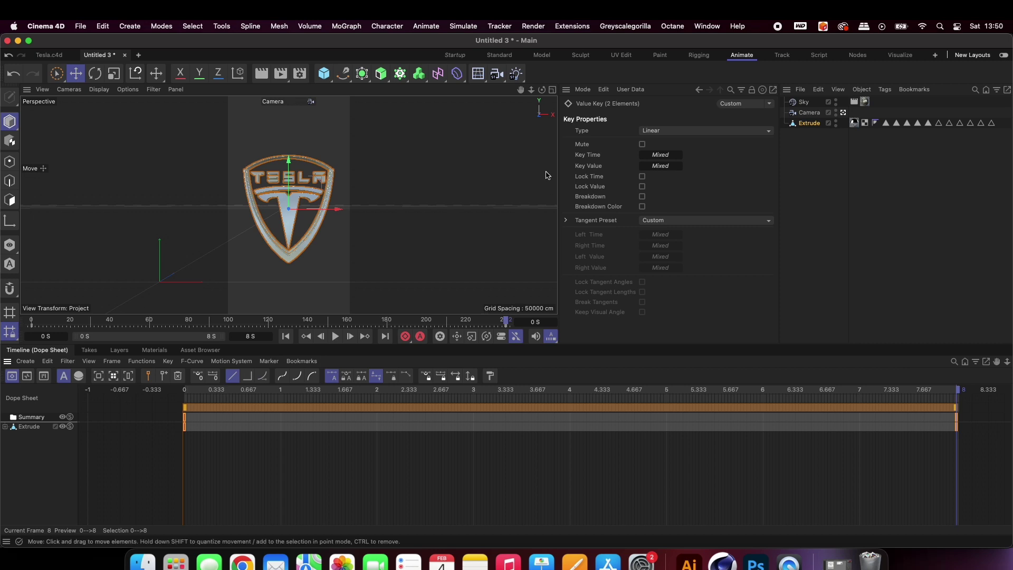
# Return to the Standard layout and check the rotating logo's chrome reflections by playing the animation and rendering the view at several frames
pyautogui.click(499, 55)
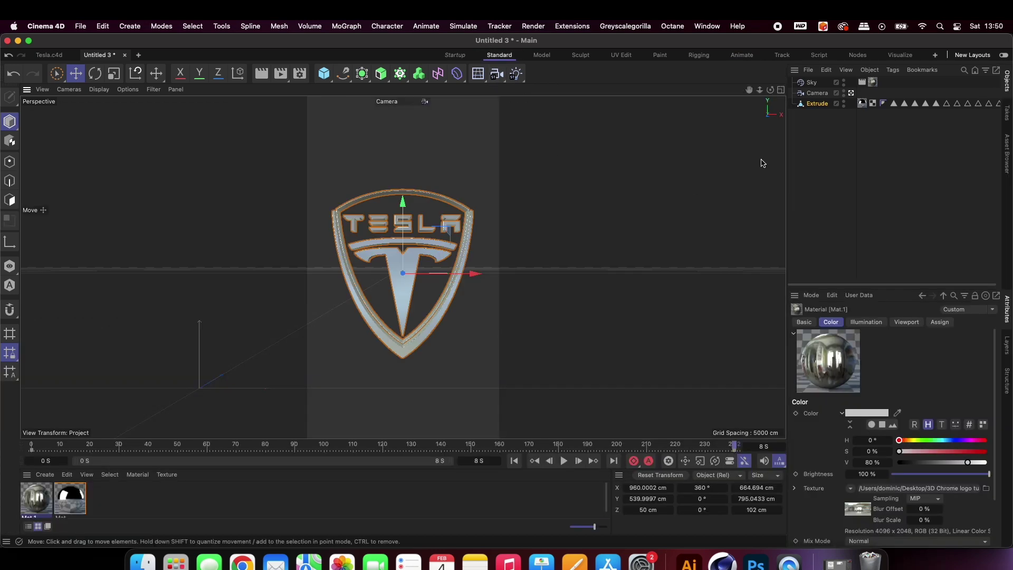
pyautogui.press('super+r')
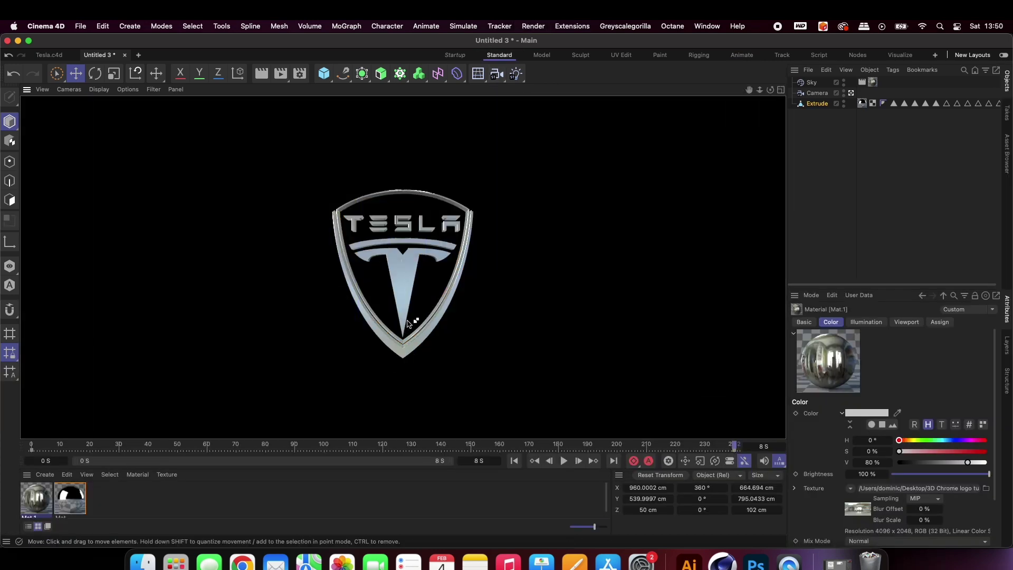
pyautogui.click(564, 461)
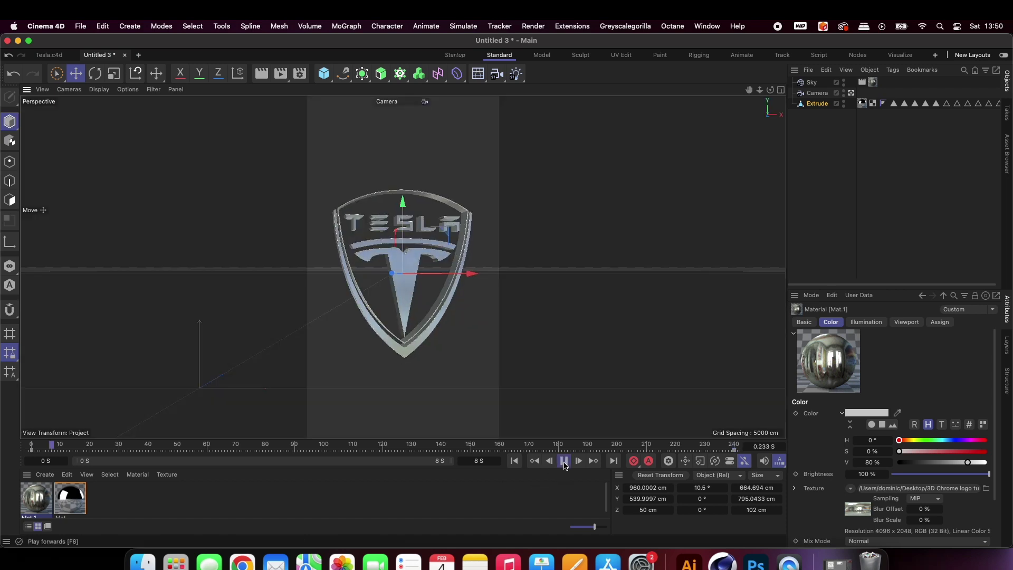
pyautogui.click(563, 461)
pyautogui.press('super+r')
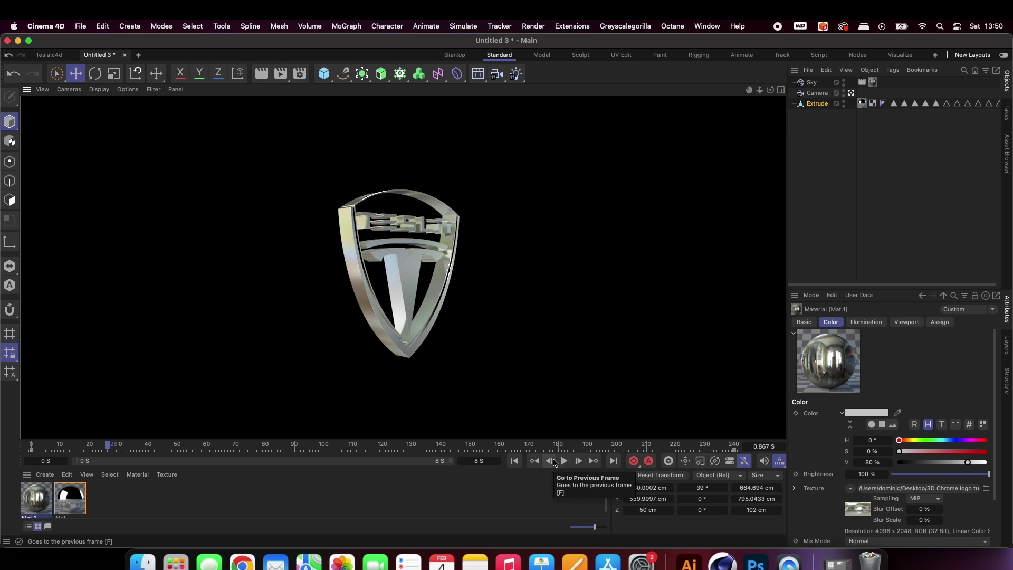
pyautogui.click(564, 462)
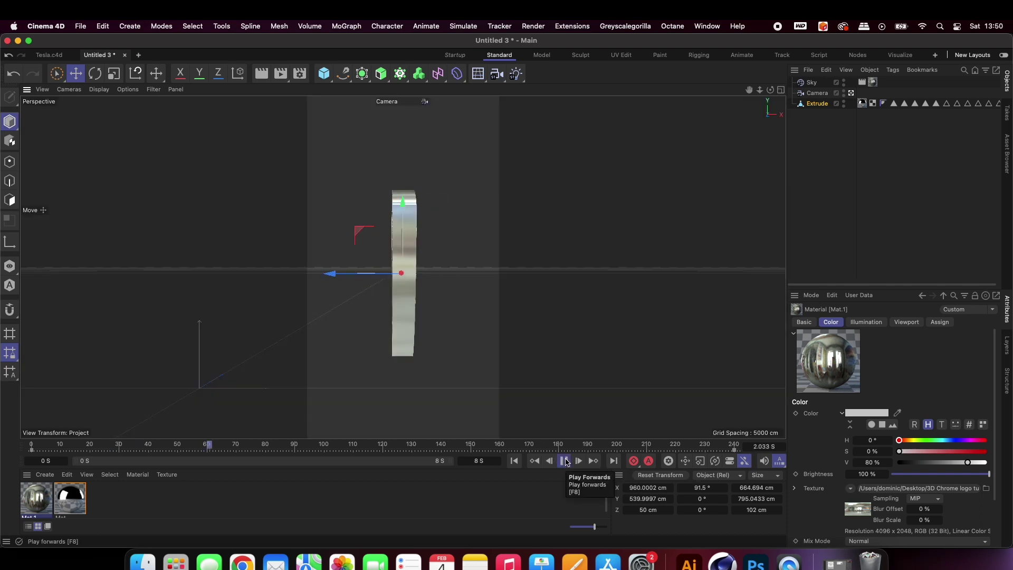
pyautogui.click(564, 461)
pyautogui.press('super+r')
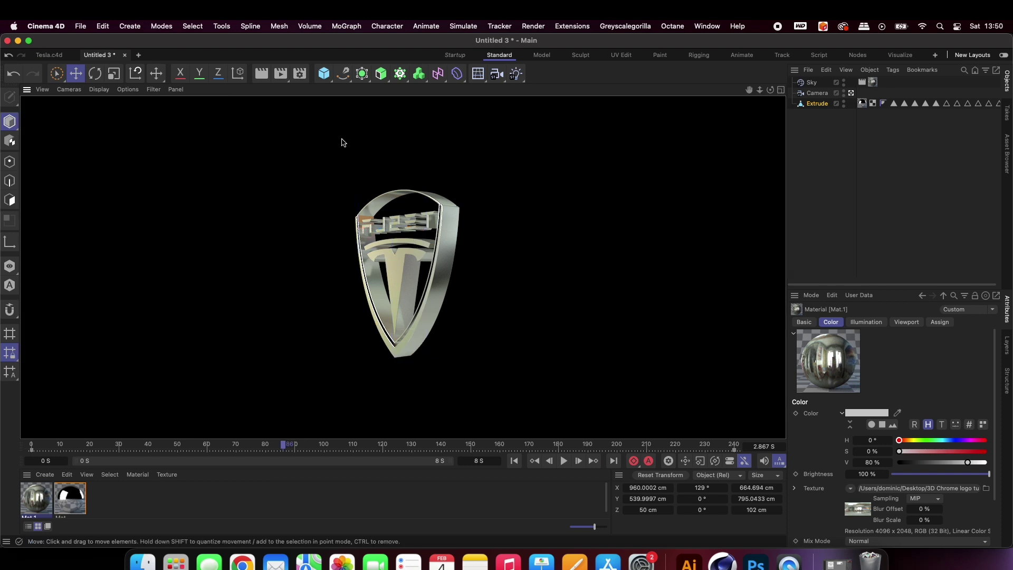
# Enable the alpha channel for the saved render and set its output file to "3D logo" in a new "Tutorial" folder inside Renders
pyautogui.click(300, 73)
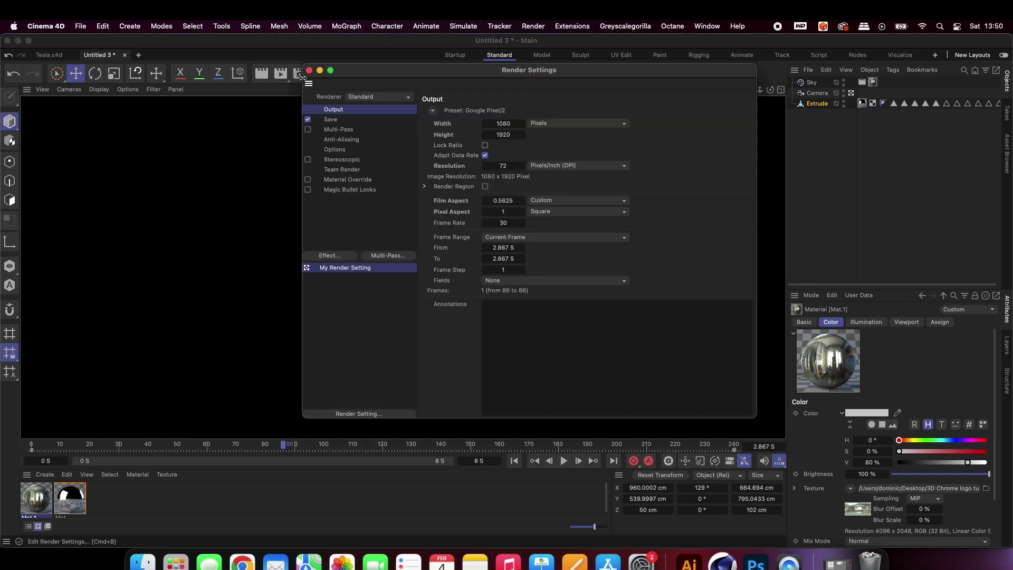
pyautogui.click(331, 119)
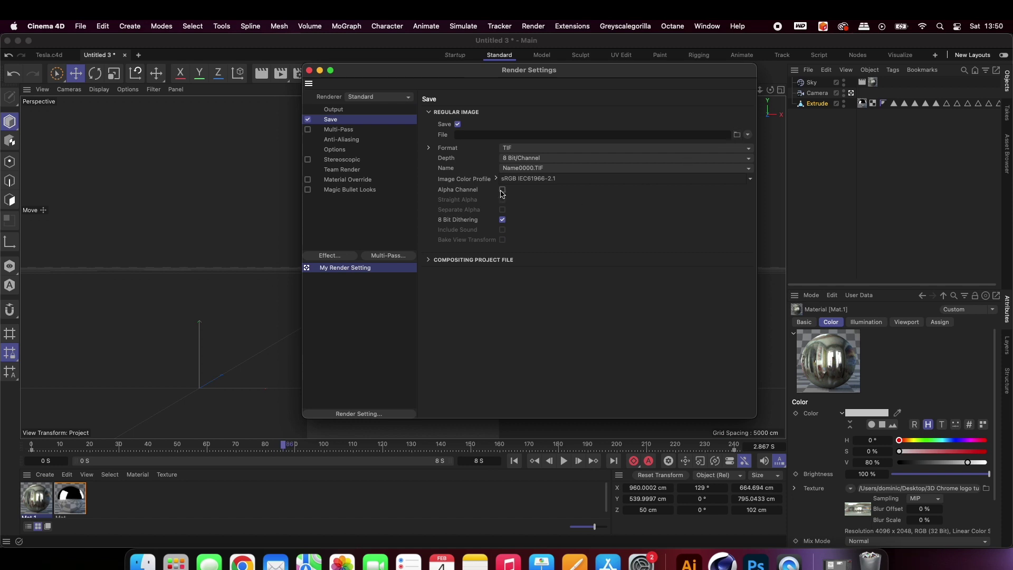
pyautogui.click(737, 134)
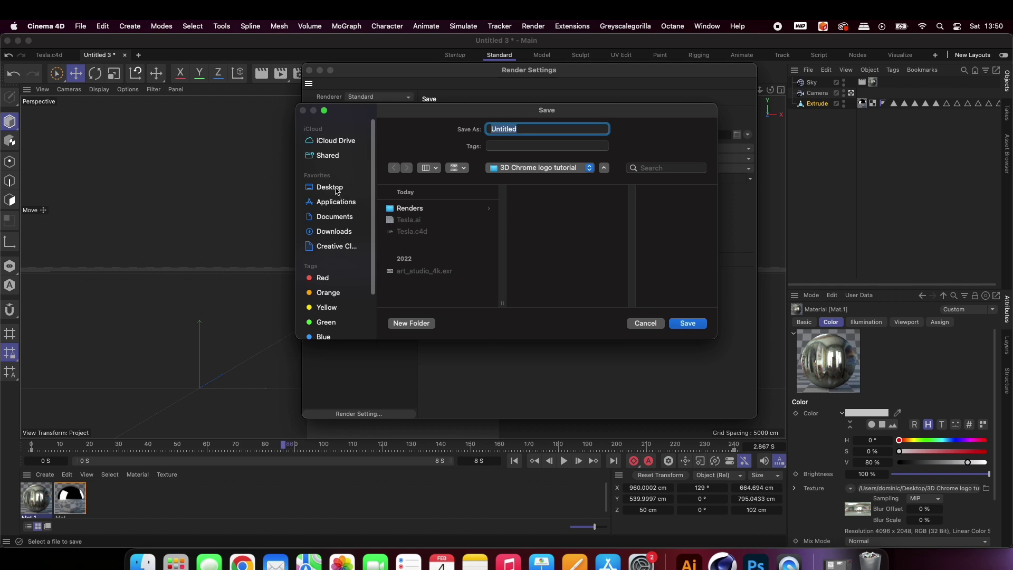
pyautogui.click(390, 208)
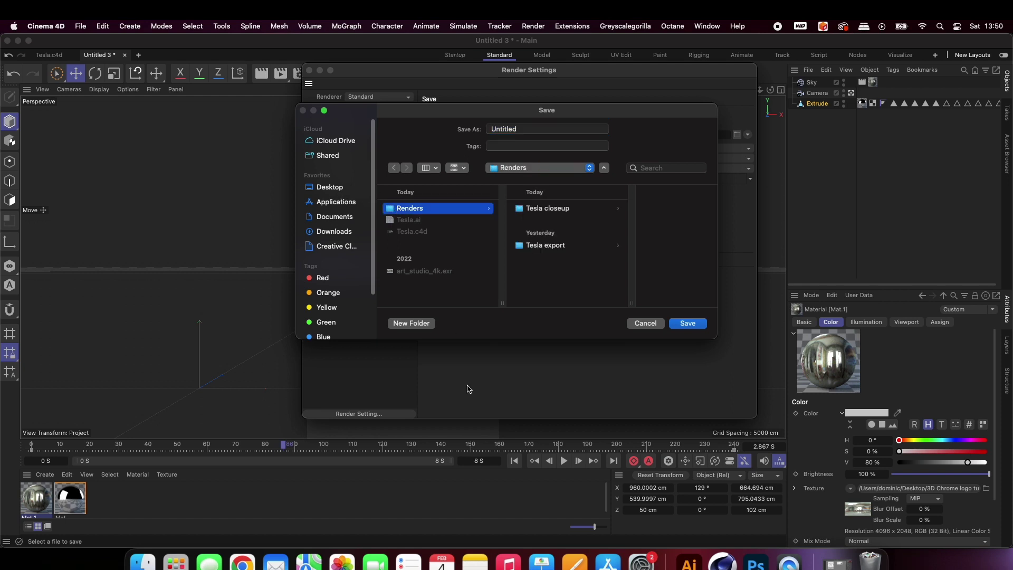
pyautogui.click(411, 323)
pyautogui.write('Tutorial')
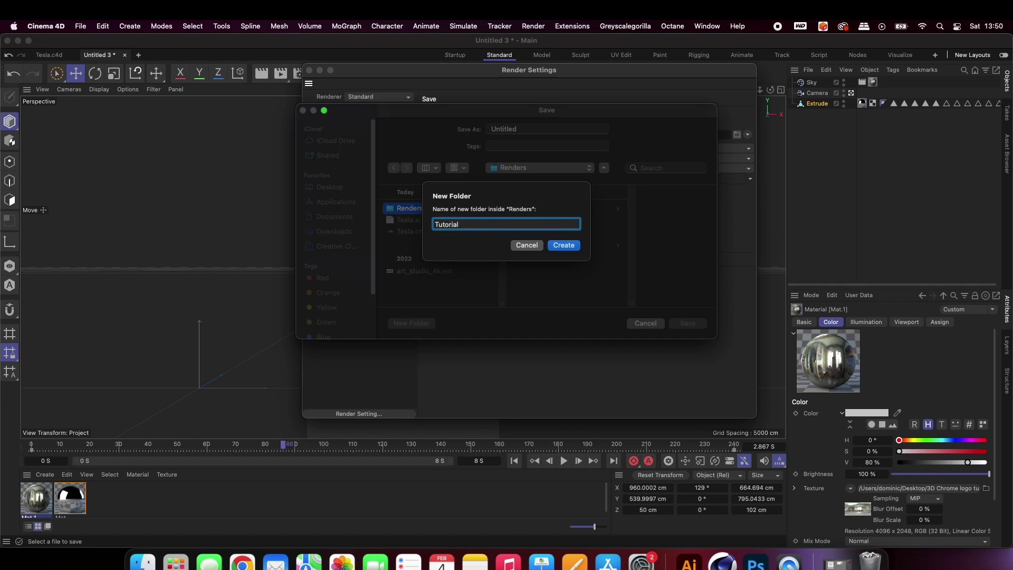
pyautogui.press('Return')
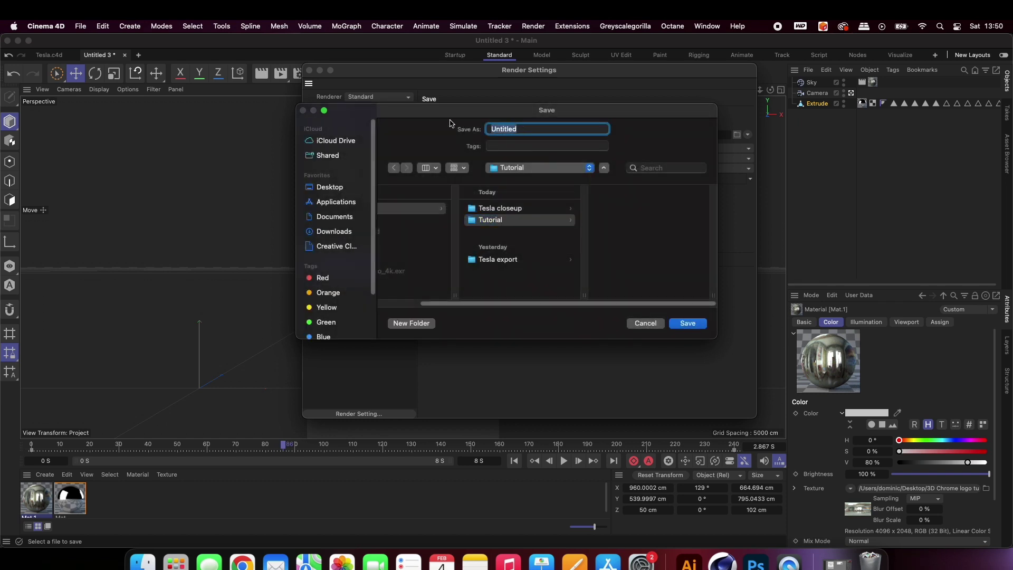
pyautogui.write('3D')
pyautogui.press('Return')
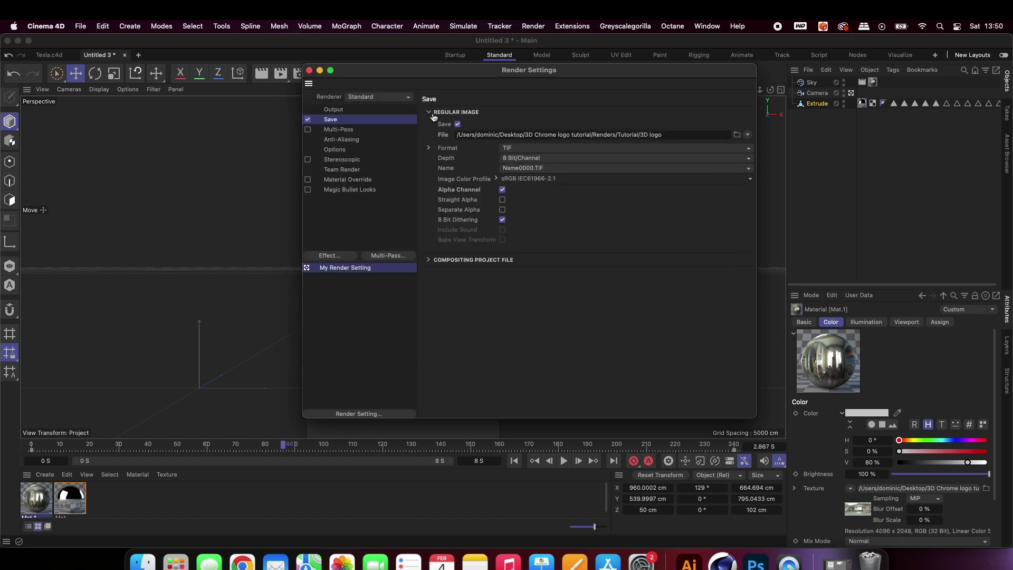
# Set the render's frame range to All Frames and start rendering the animation to the Picture Viewer
pyautogui.click(338, 111)
pyautogui.click(501, 237)
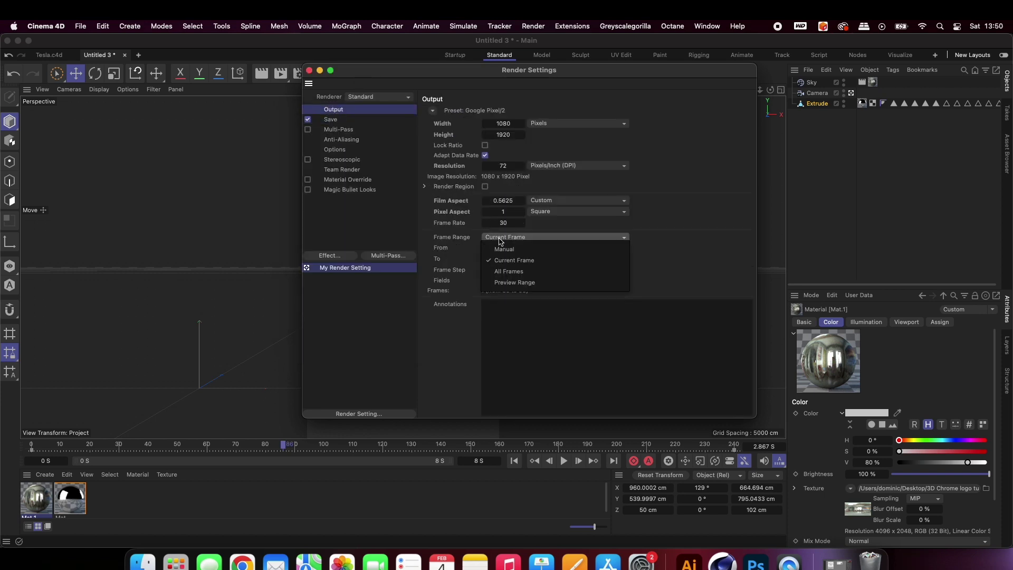
pyautogui.click(497, 260)
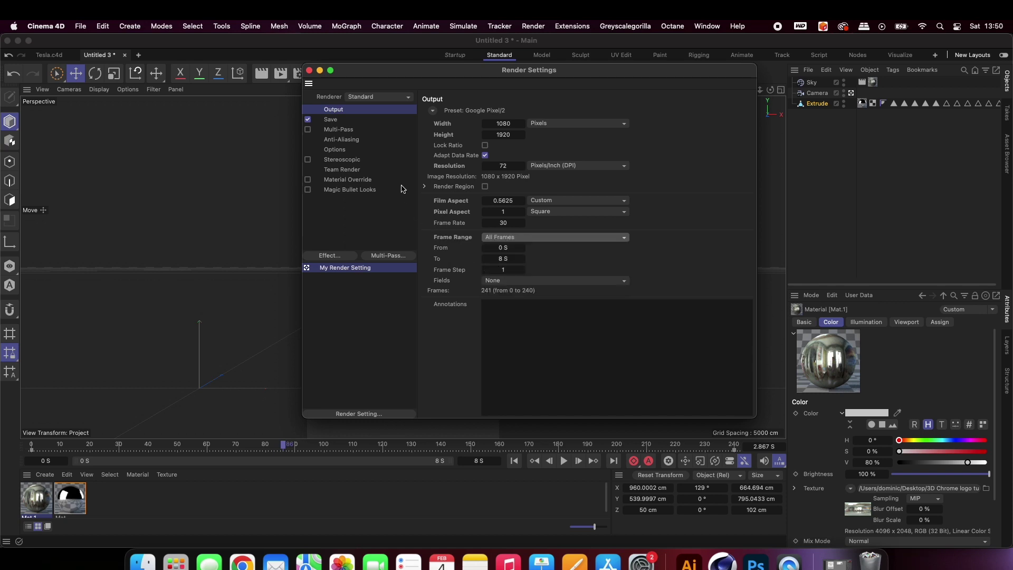
pyautogui.click(309, 70)
pyautogui.click(280, 74)
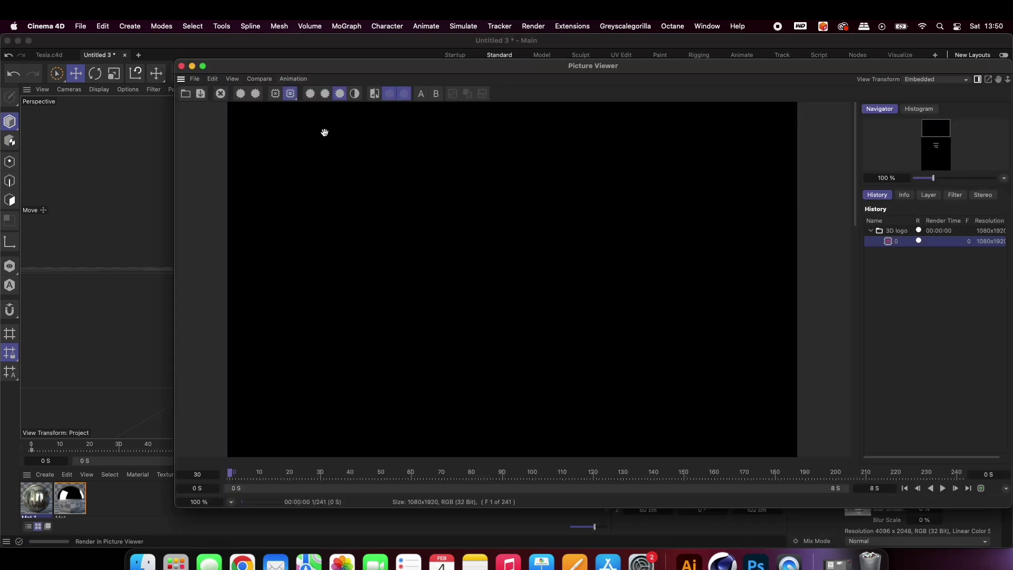
pyautogui.scroll(-4, 425, 248)
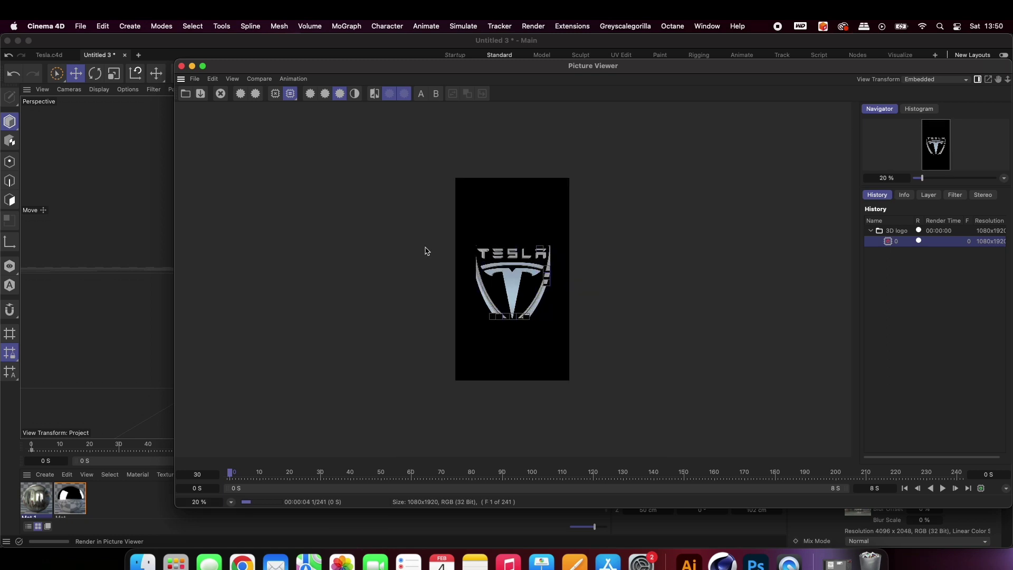